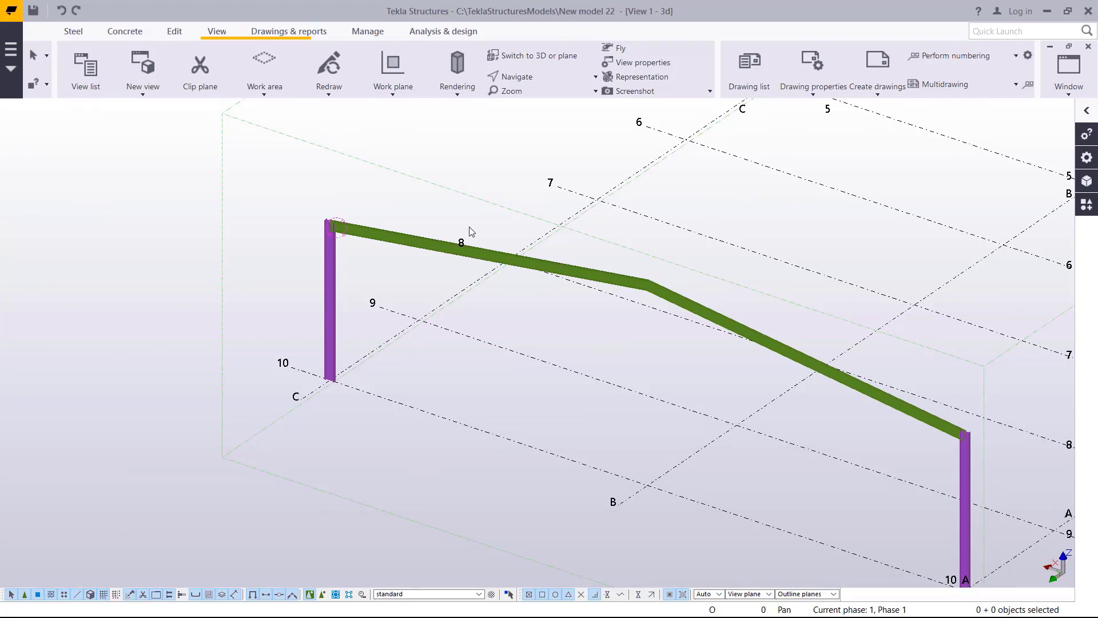
Step: Select the green rafter, zoom in on the column-top joint, and show the Edit ribbon
left_click(338, 229)
scroll(332, 229, "up", 5)
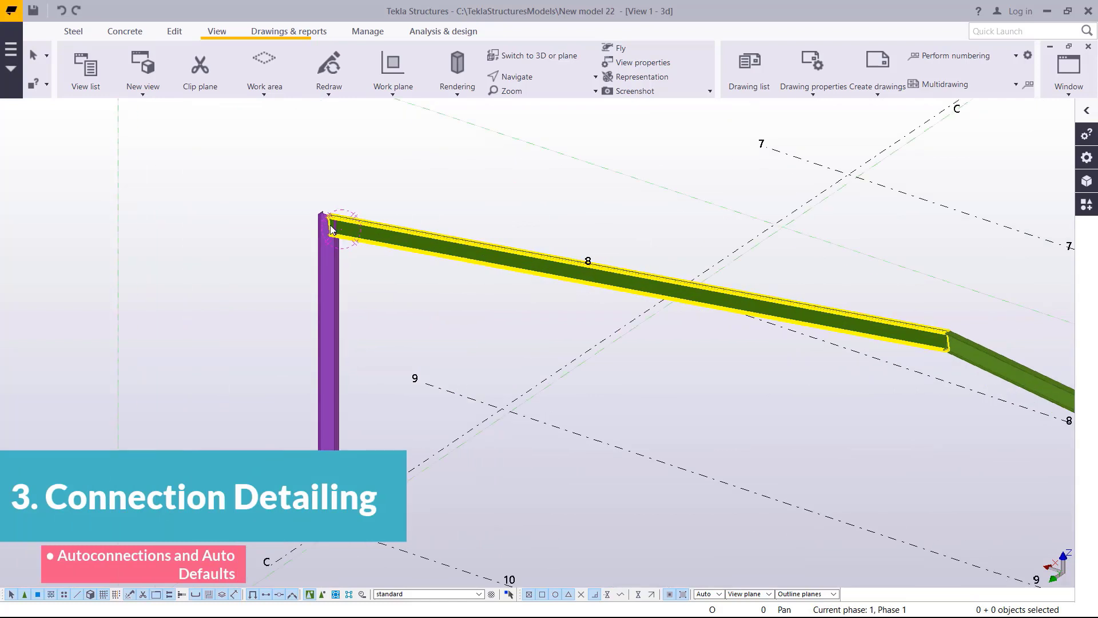
scroll(332, 228, "up", 1)
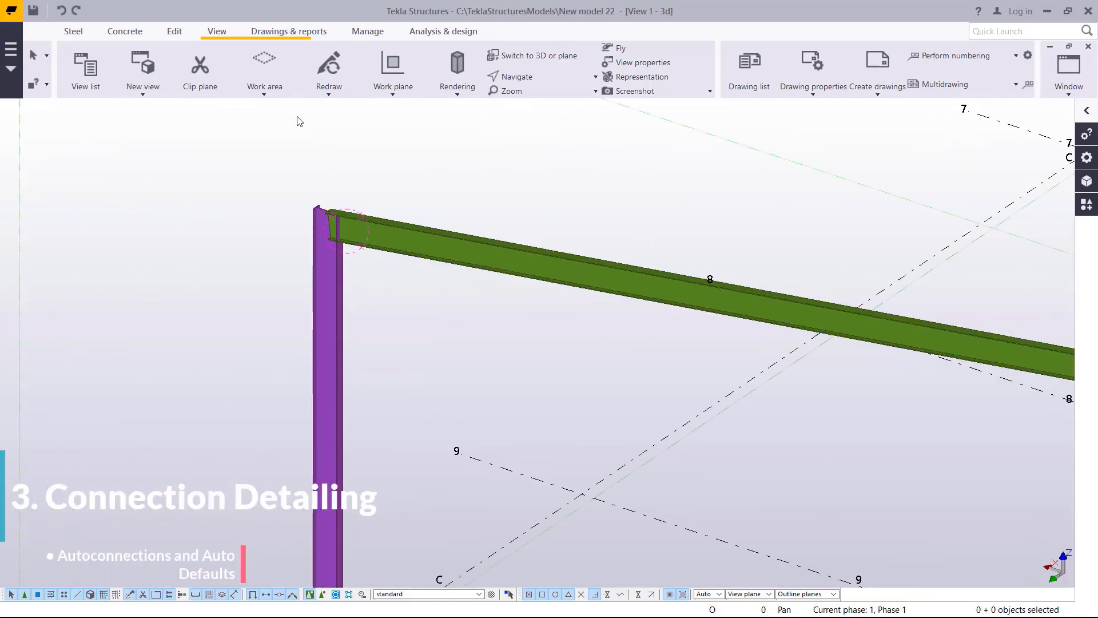
left_click(174, 32)
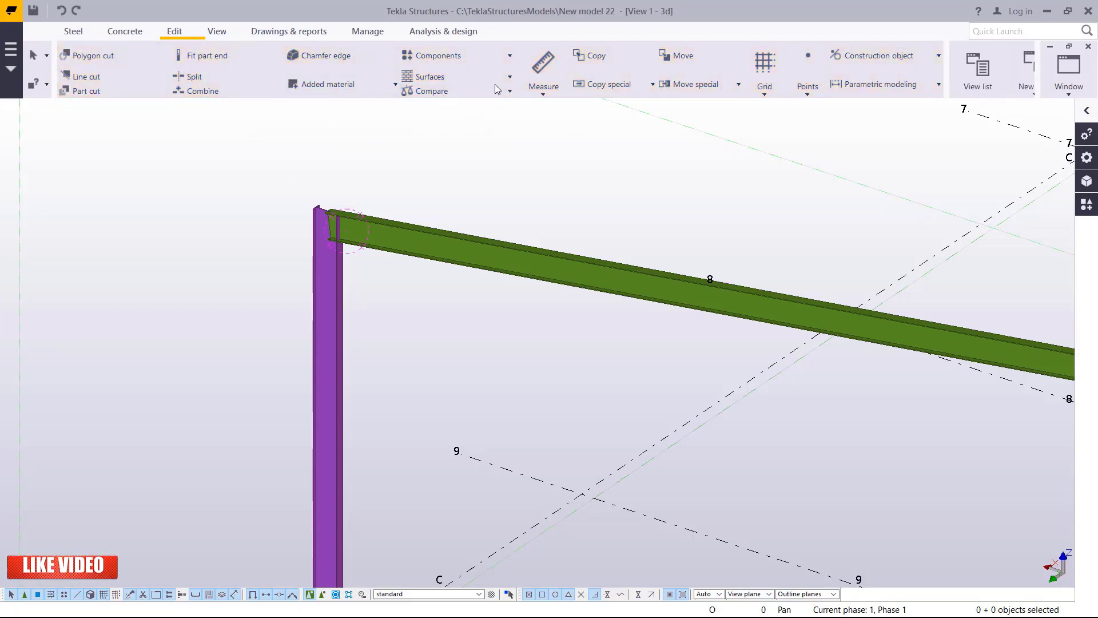
Step: Start Create AutoConnections and review the Advanced per-framing-condition rule overrides
left_click(510, 56)
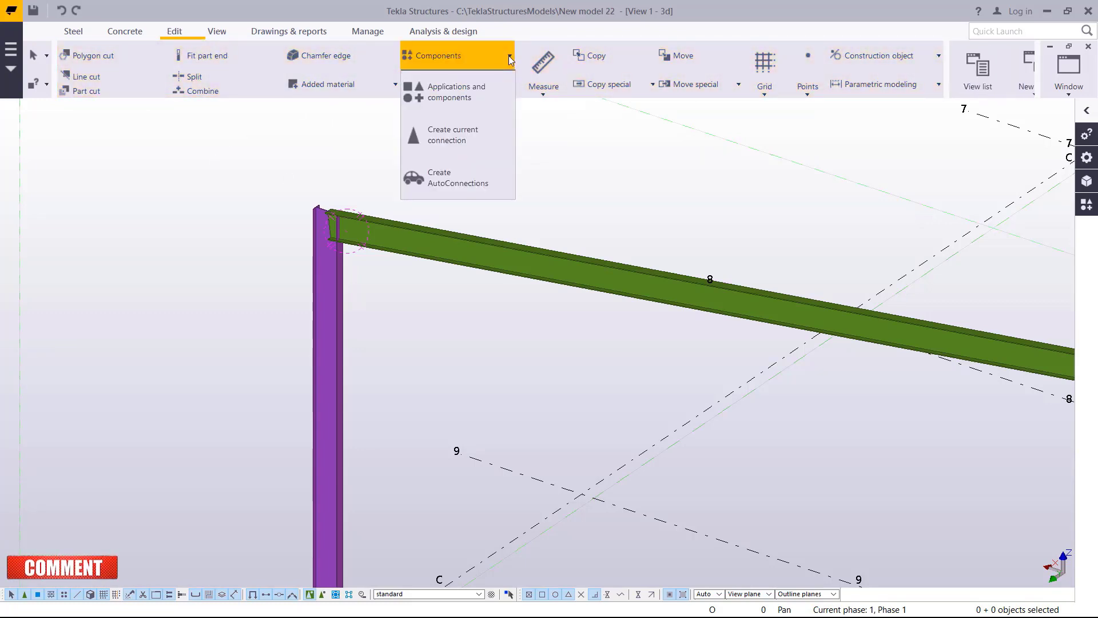
left_click(472, 183)
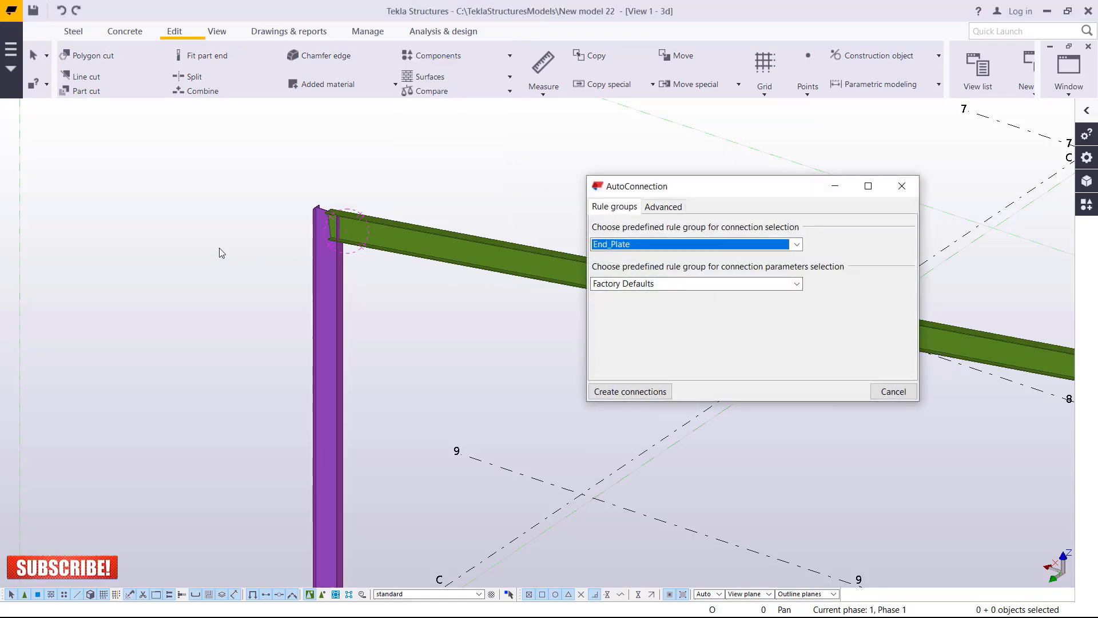
left_click(664, 206)
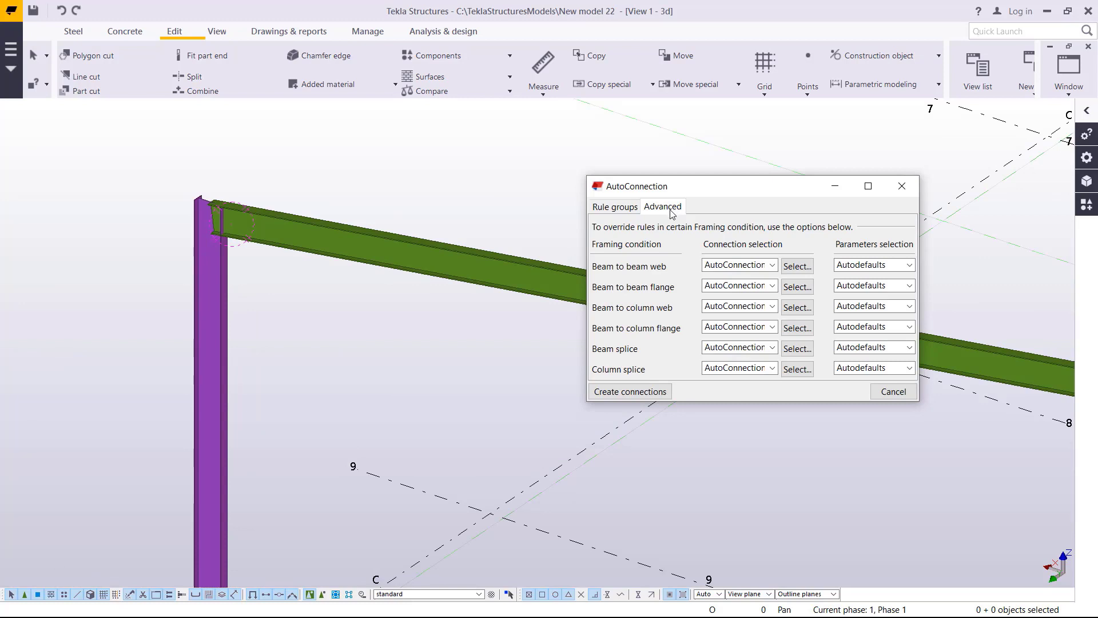
left_click(616, 213)
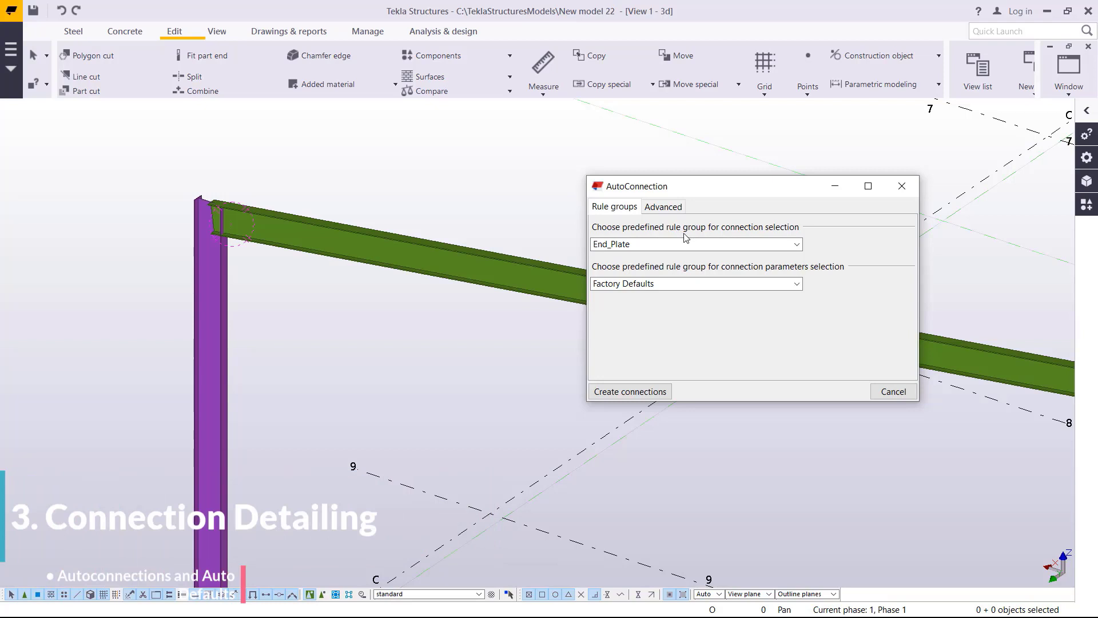
Step: Keep End_Plate rules and Factory Defaults parameters, then box-select the column and rafter
left_click(784, 244)
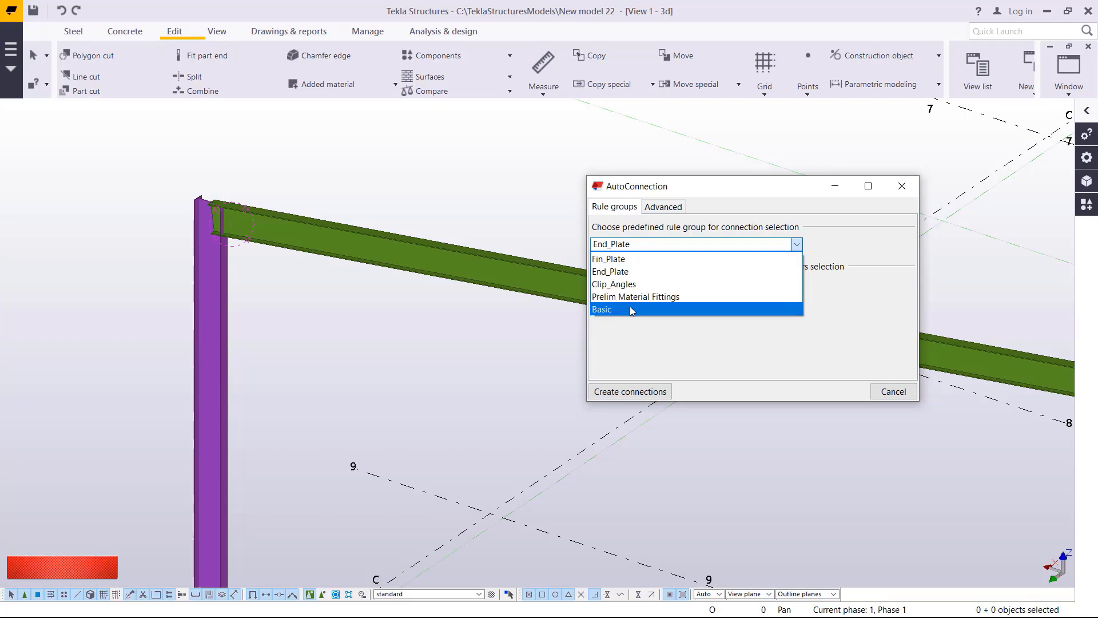
left_click(875, 231)
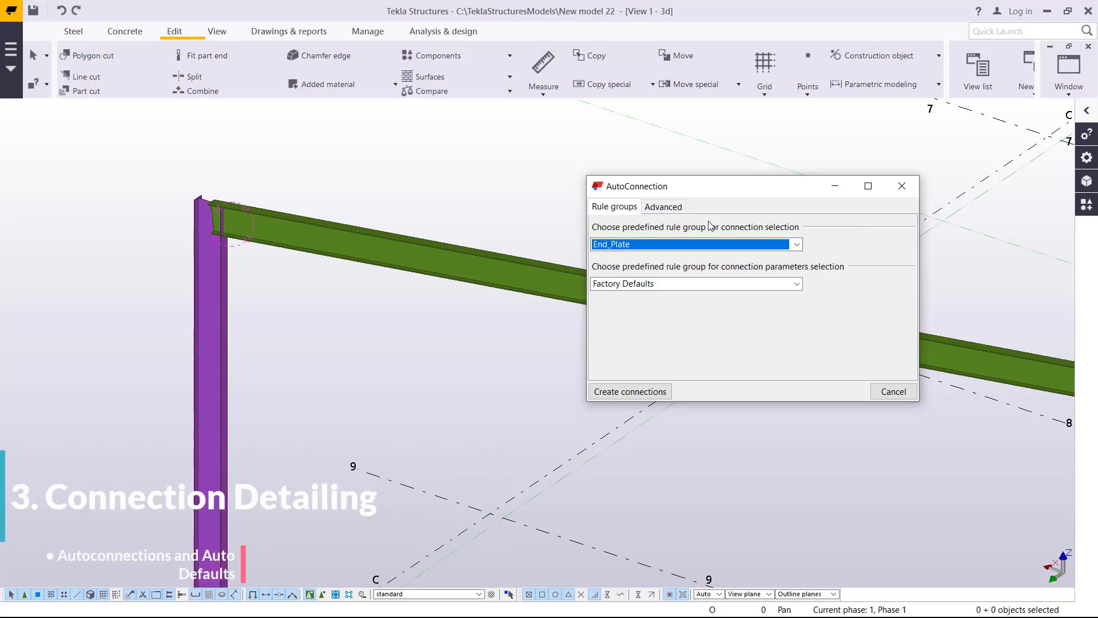
scroll(225, 219, "up", 3)
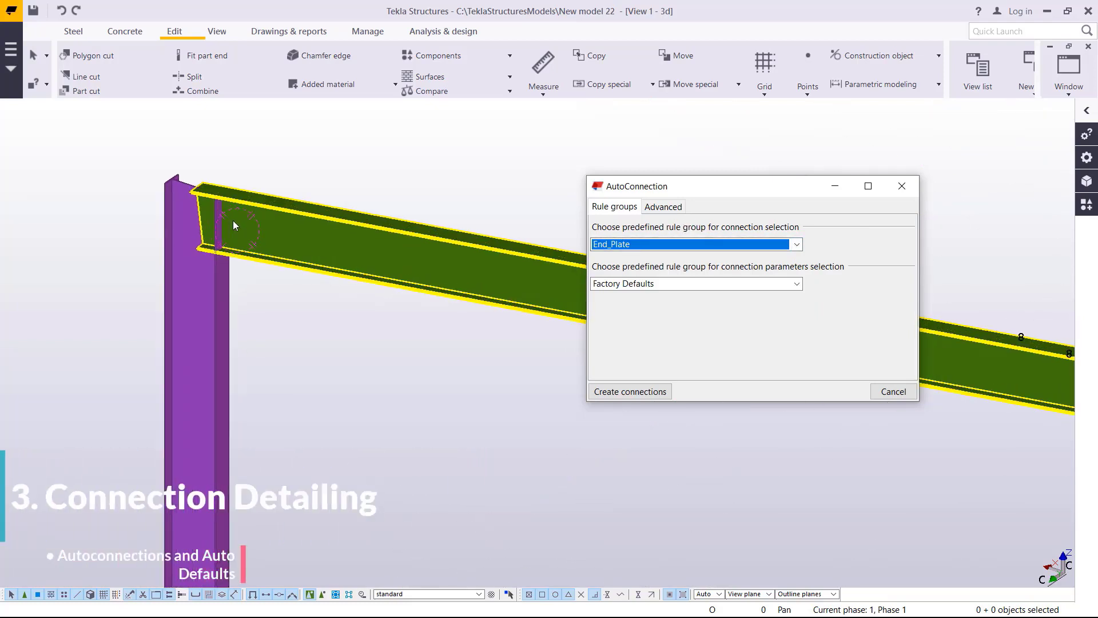
left_click(796, 245)
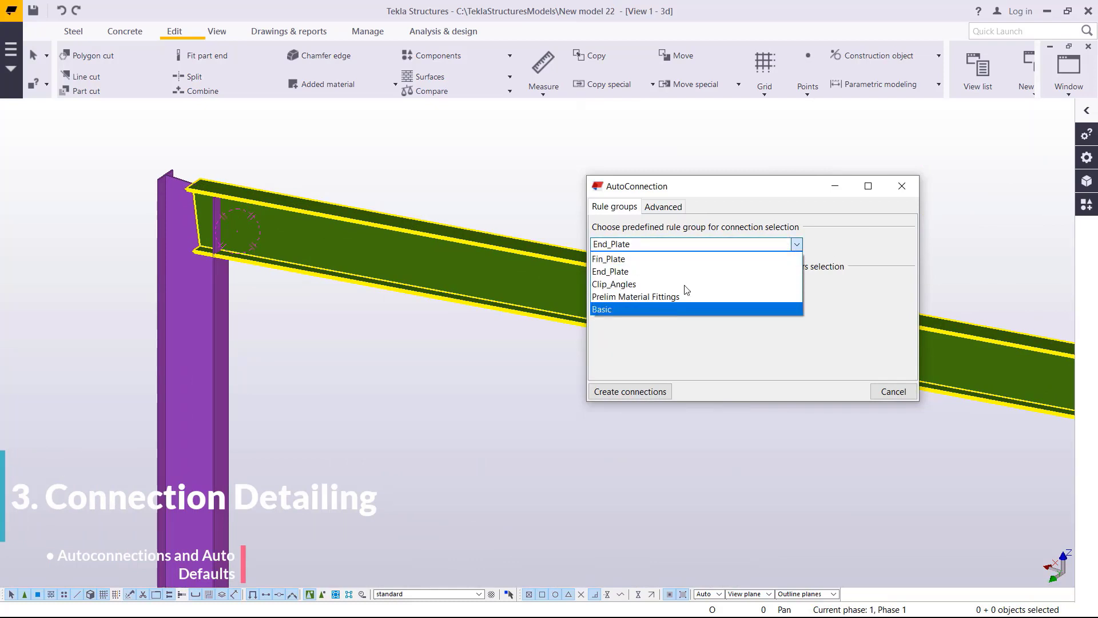
left_click(635, 273)
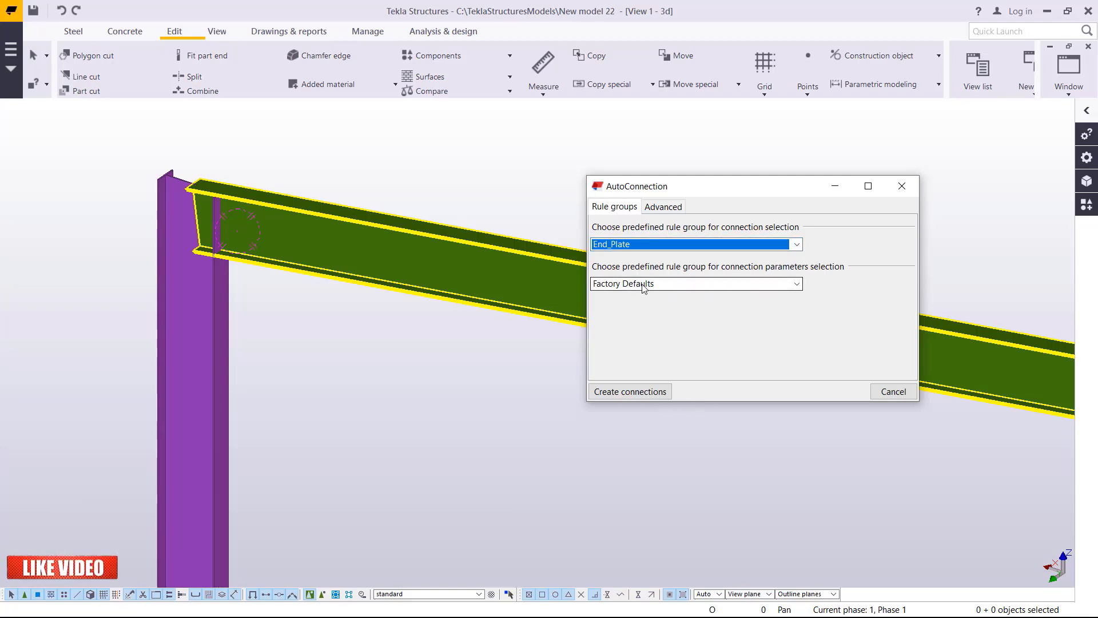
left_click(795, 284)
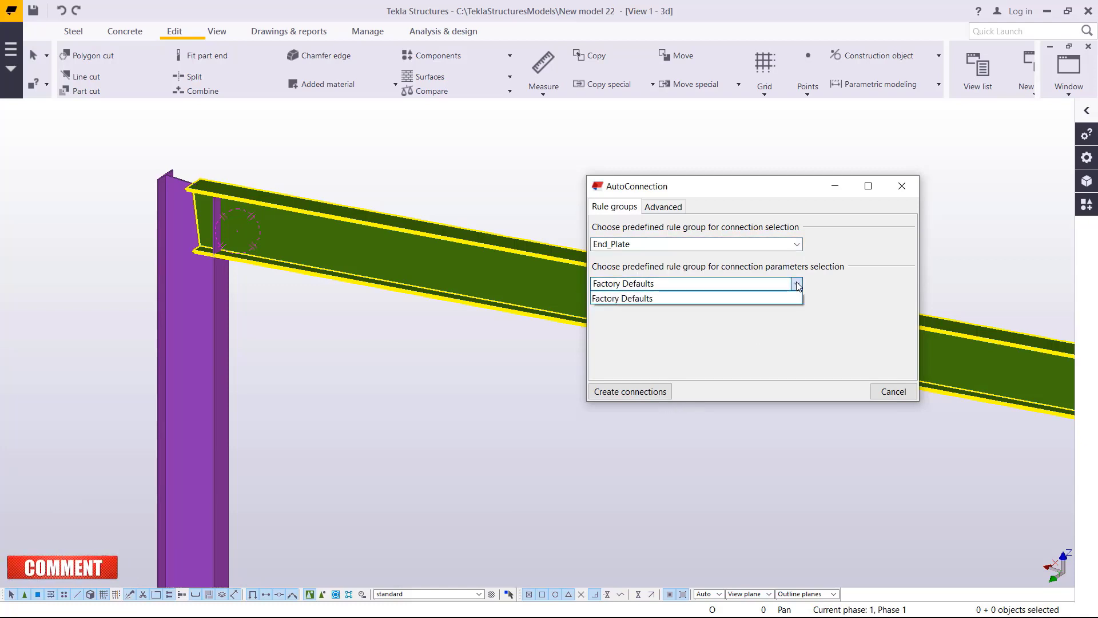
left_click(742, 340)
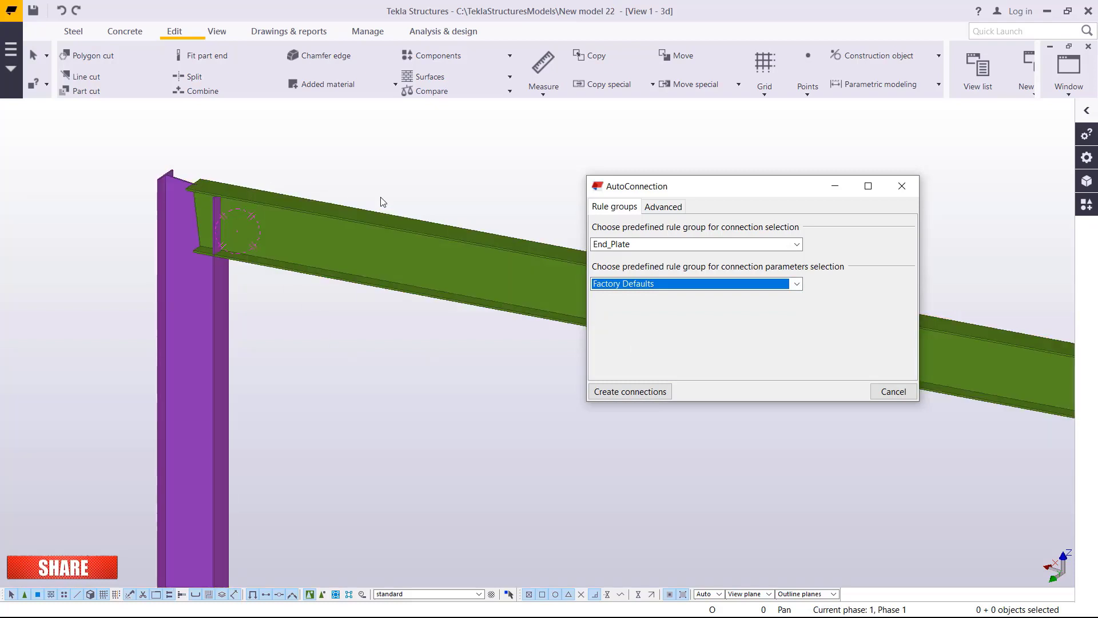
left_click_drag(286, 154, 127, 336)
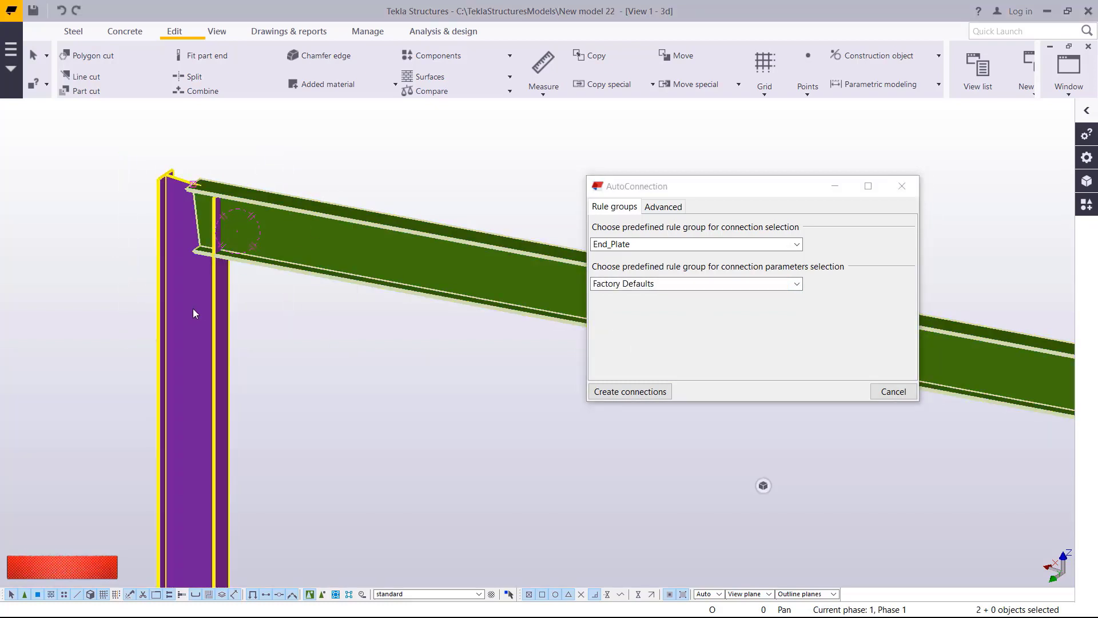
Step: Create the end plate connection, cancel the AutoConnection dialog, and redraw the view
left_click(633, 391)
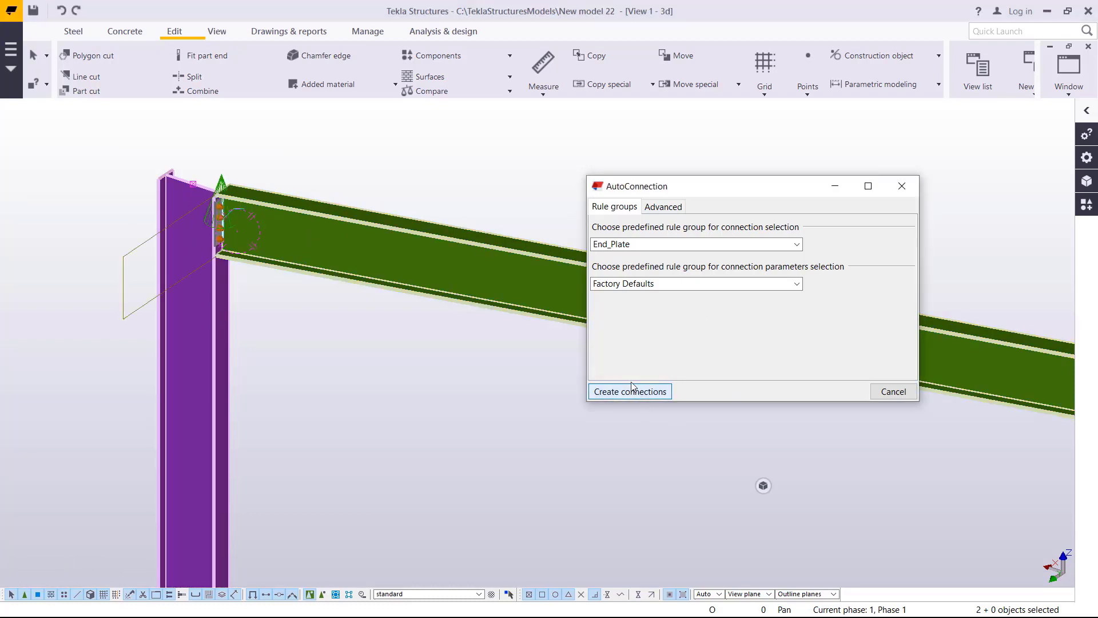
left_click(893, 392)
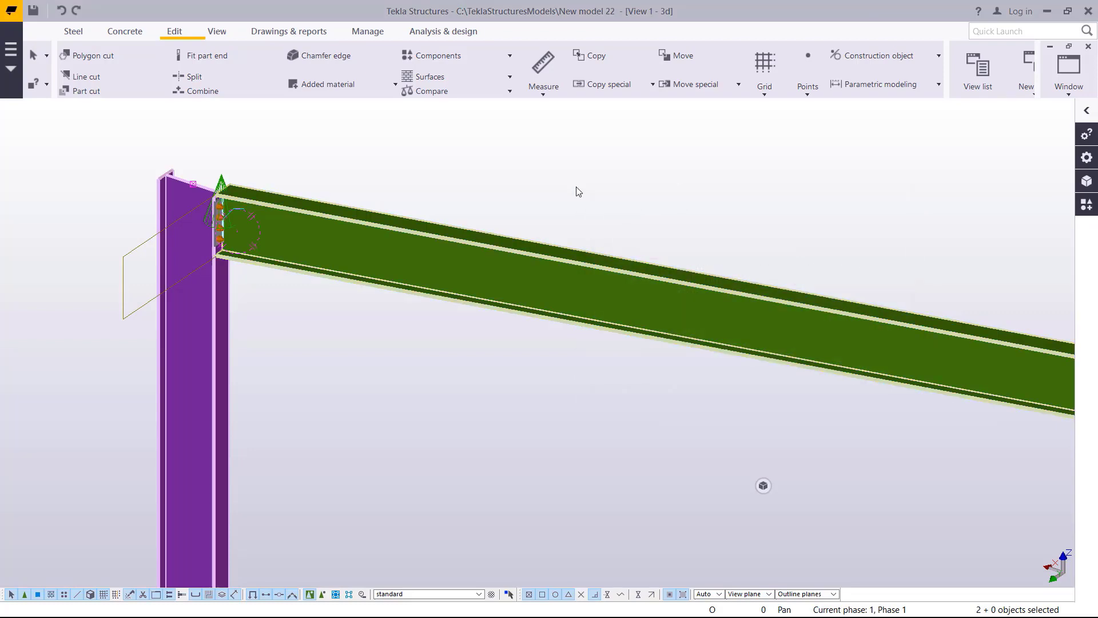
scroll(284, 210, "up", 5)
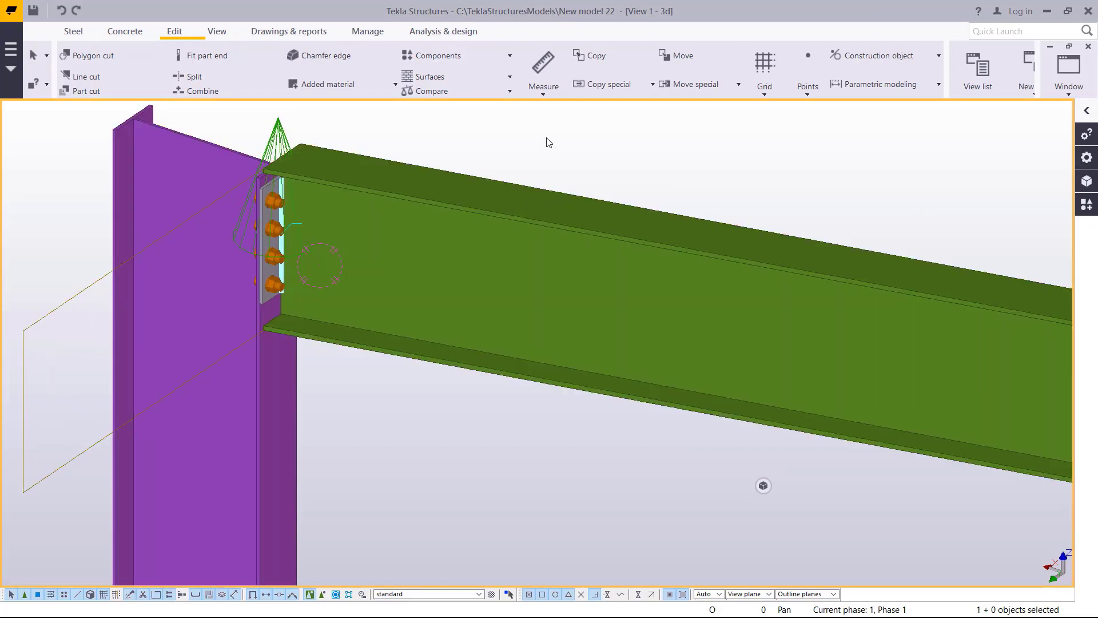
right_click(547, 140)
left_click(619, 210)
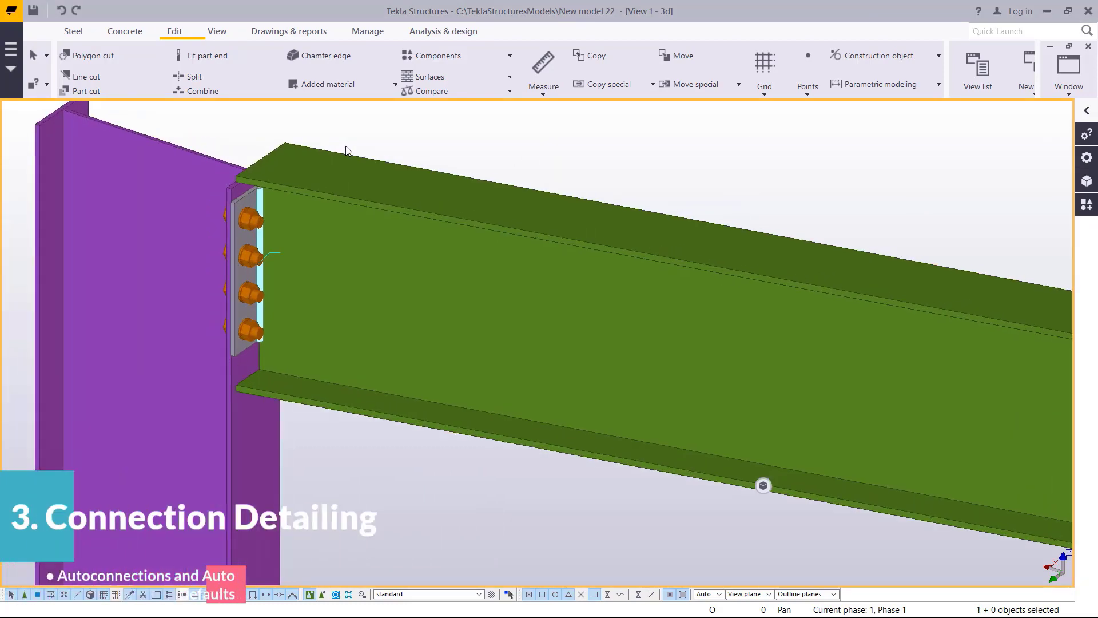
Step: Zoom in and select the green rafter to inspect the four-bolt end plate
scroll(264, 227, "up", 3)
scroll(263, 229, "down", 6)
scroll(221, 239, "up", 5)
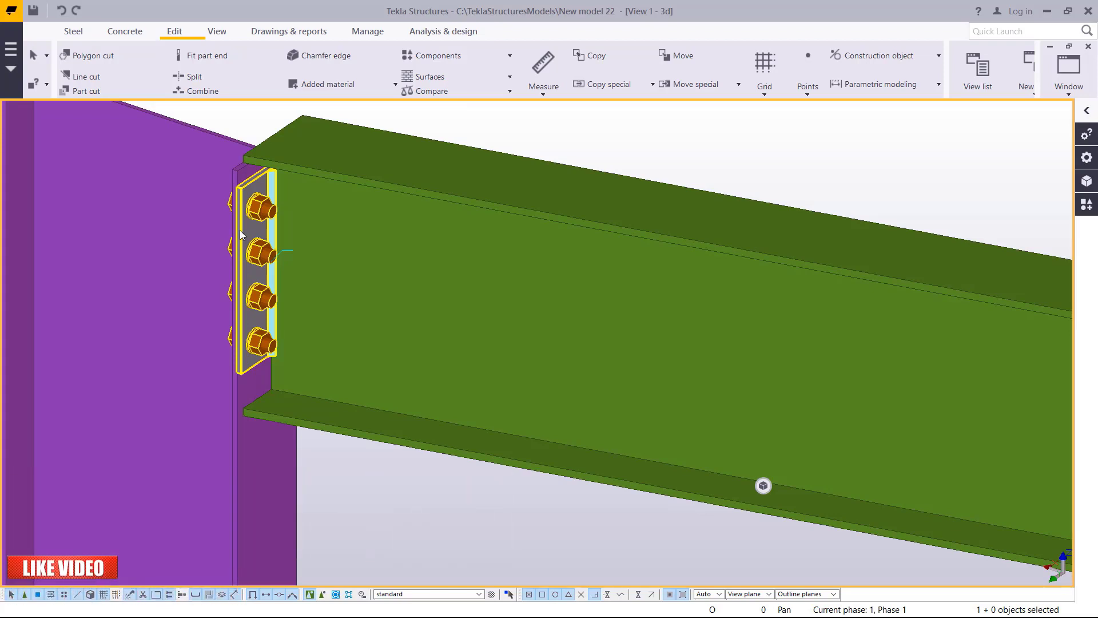
left_click(499, 291)
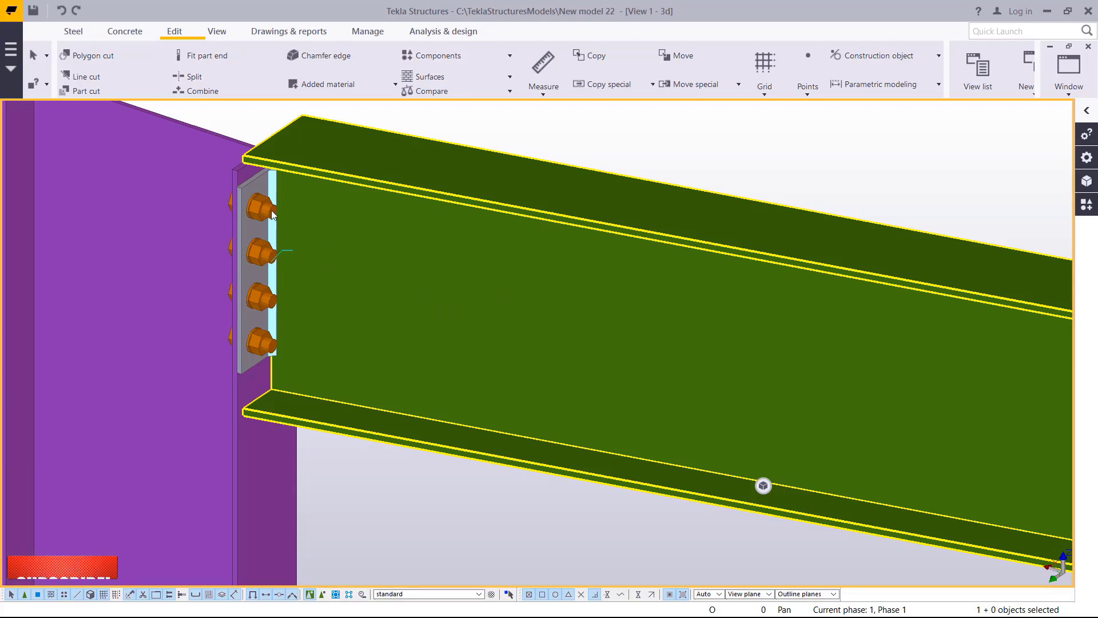
scroll(289, 233, "down", 3)
scroll(274, 219, "down", 6)
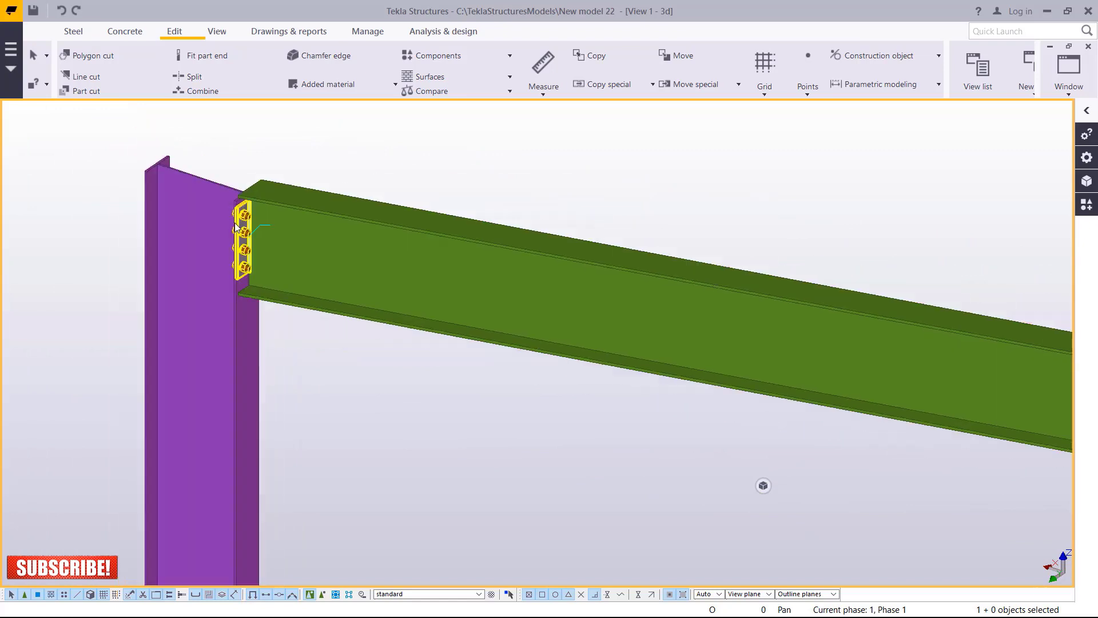
scroll(234, 211, "up", 8)
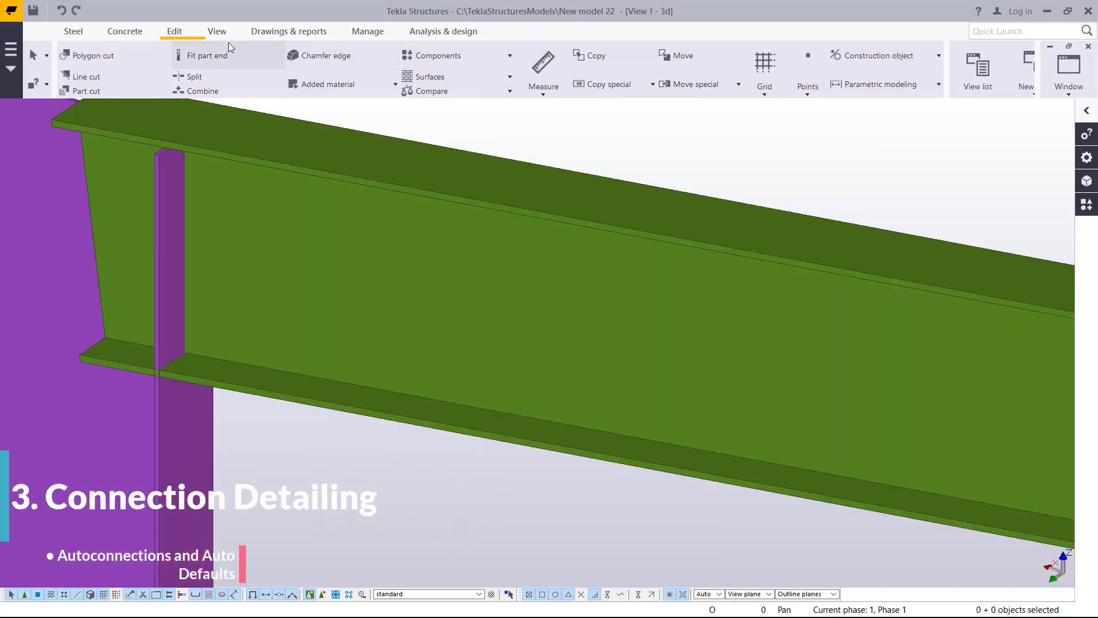
Step: Restart Create AutoConnections, zoom out, and box-select all five frame parts
left_click(472, 57)
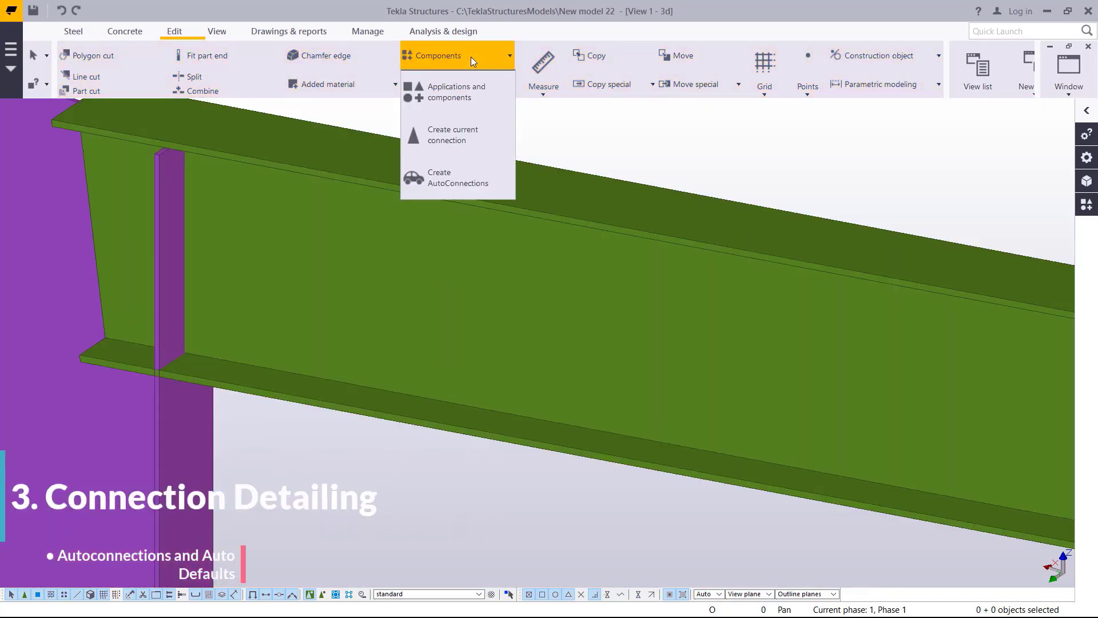
left_click(470, 188)
scroll(201, 195, "down", 5)
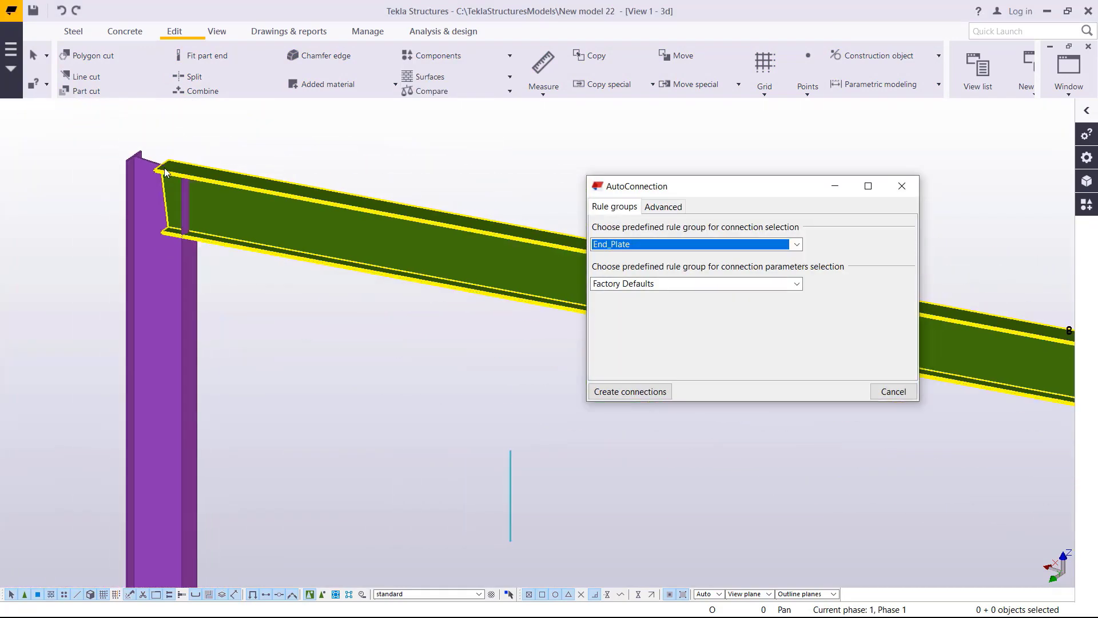
scroll(165, 171, "down", 8)
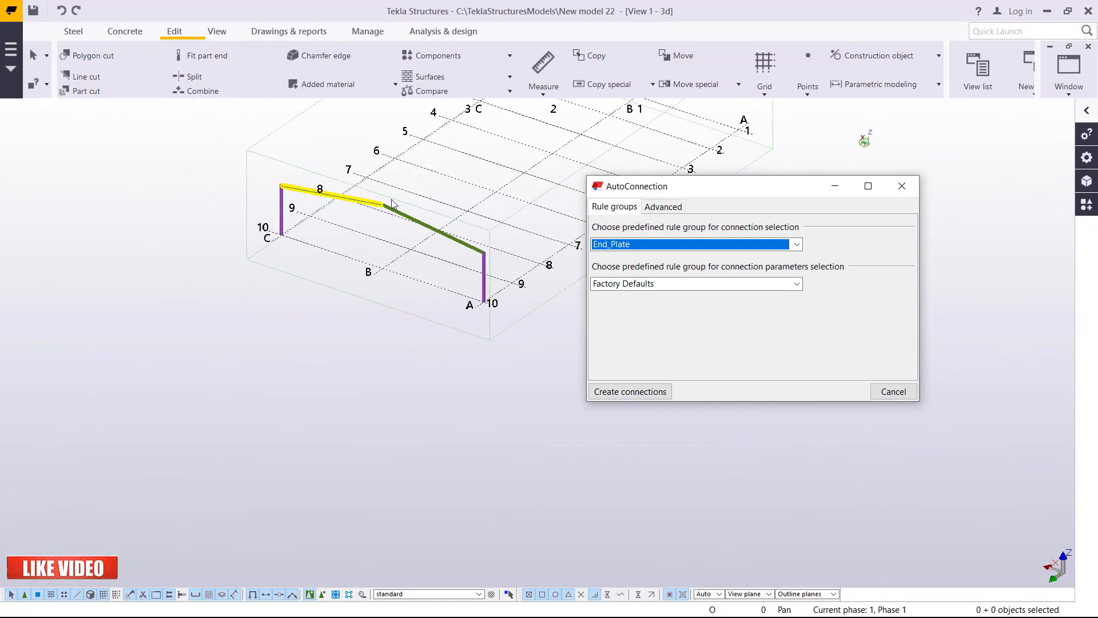
left_click_drag(509, 152, 243, 298)
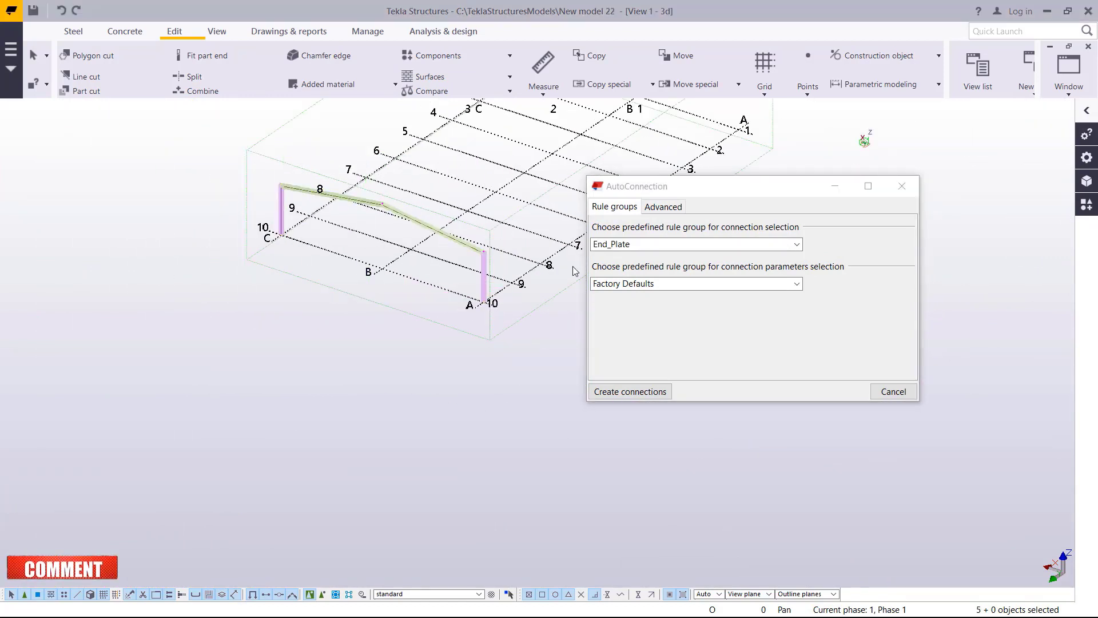
Step: Run End_Plate AutoConnection on the whole frame and close the dialog
left_click(795, 246)
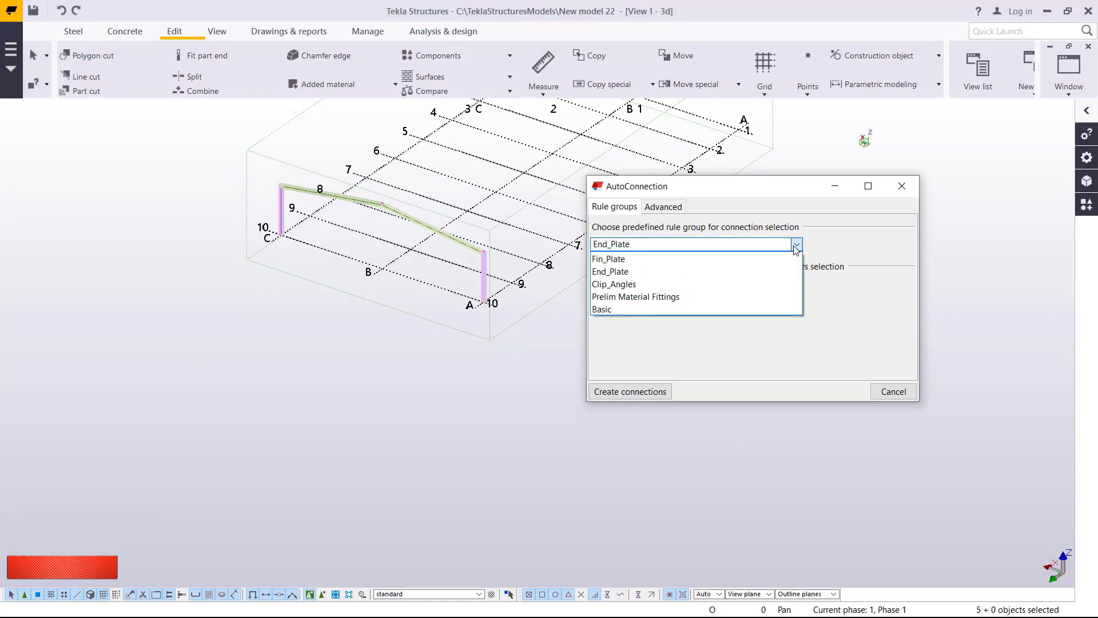
left_click(622, 273)
left_click(623, 393)
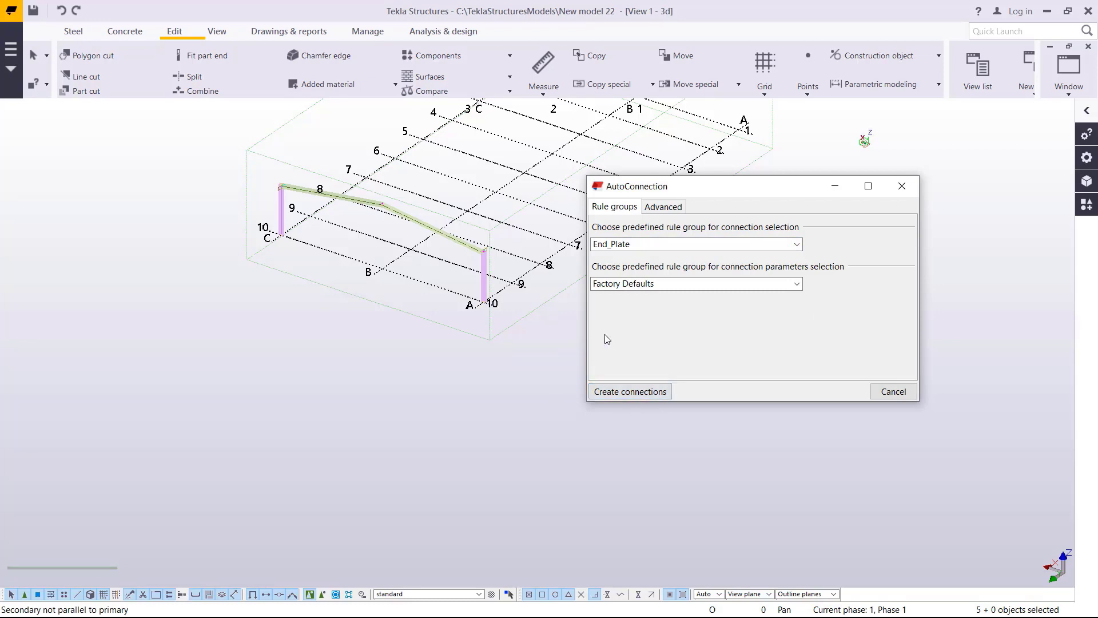
left_click(901, 186)
scroll(602, 330, "up", 8)
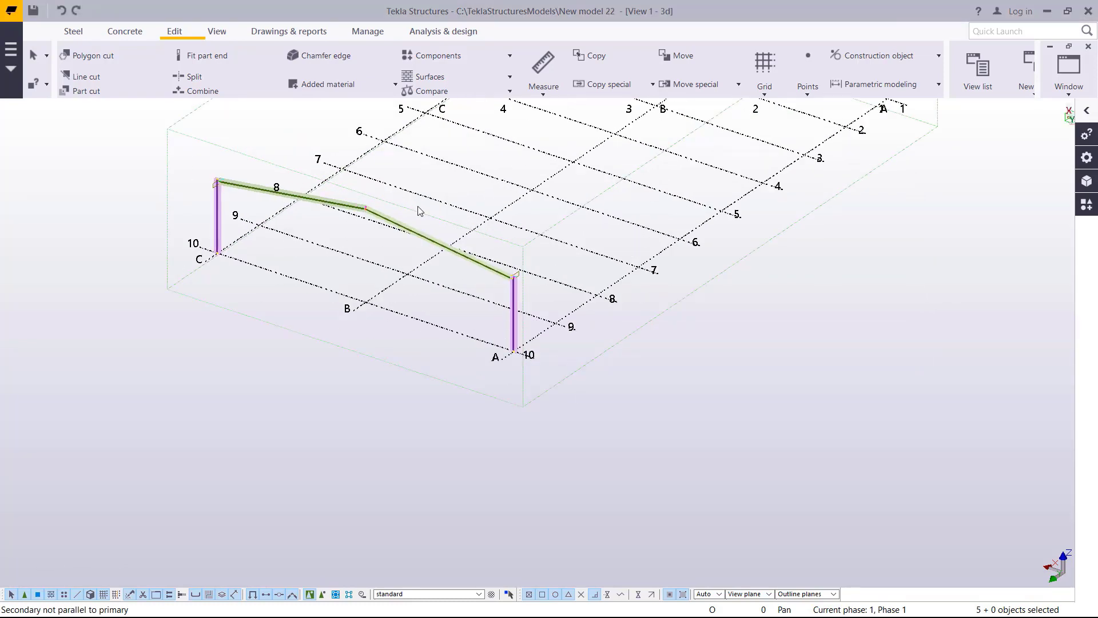
scroll(595, 320, "up", 6)
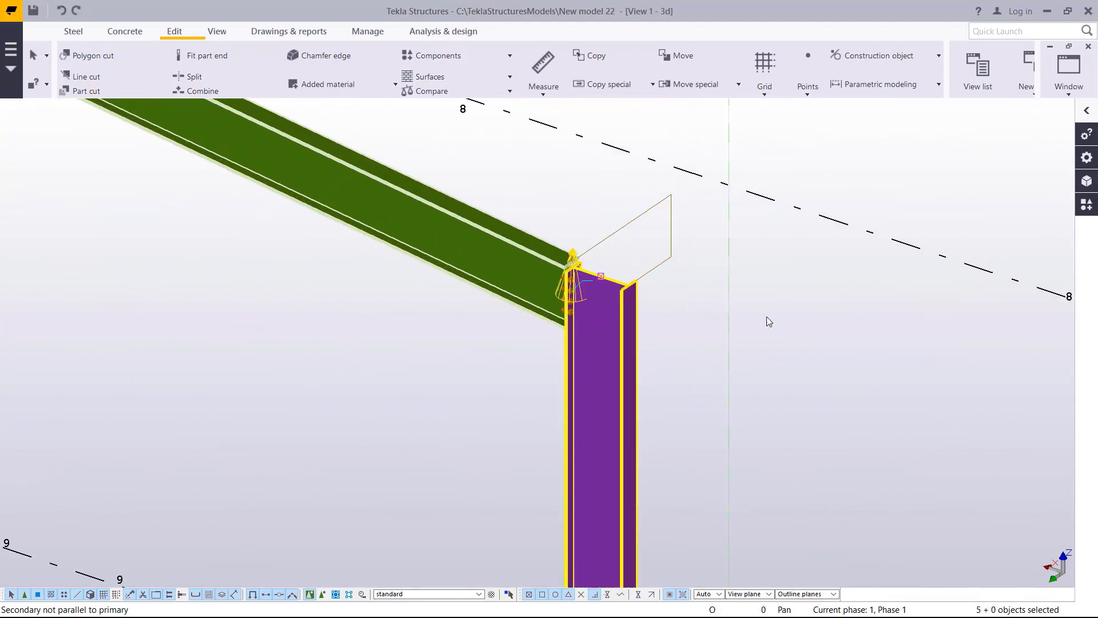
left_click(572, 269)
scroll(574, 284, "up", 2)
scroll(713, 417, "down", 10)
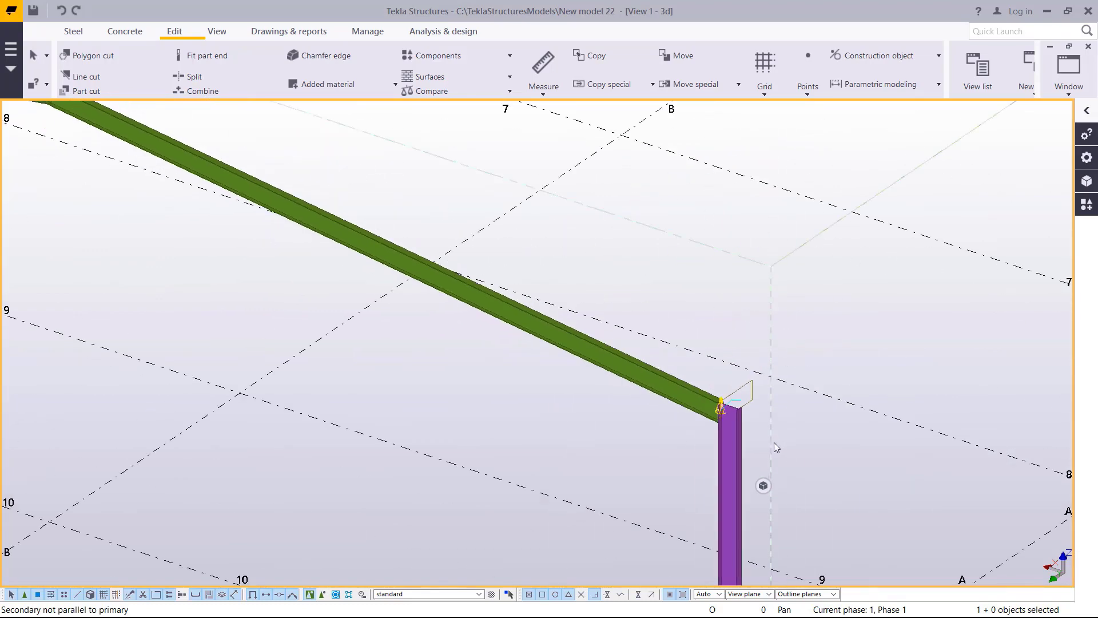
scroll(517, 381, "up", 5)
scroll(516, 382, "up", 5)
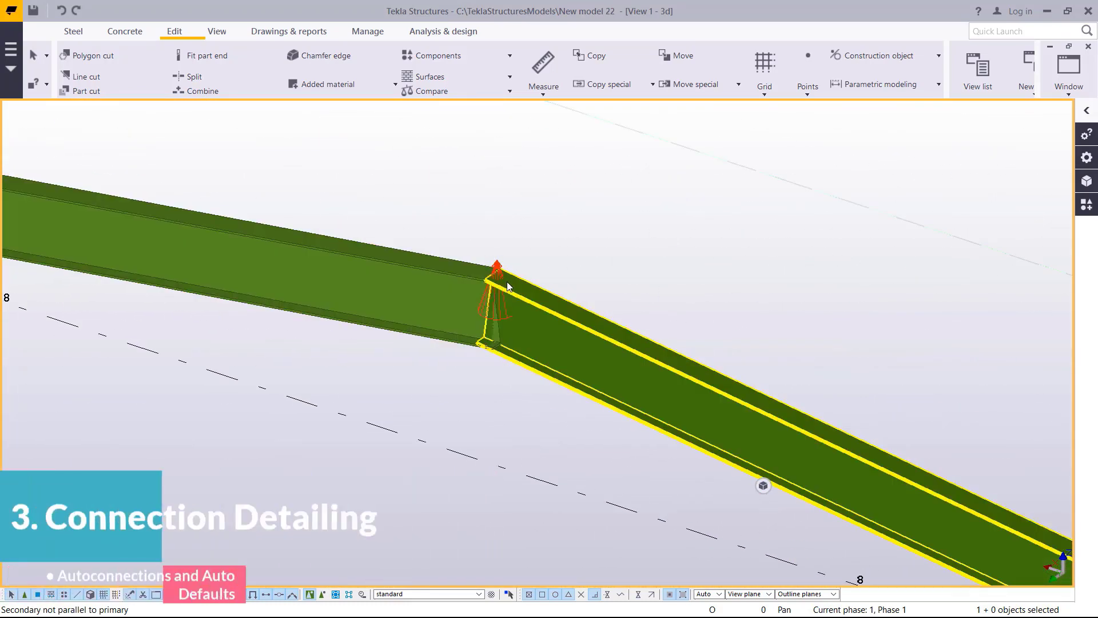
scroll(572, 312, "down", 3)
scroll(612, 320, "down", 5)
scroll(191, 306, "up", 10)
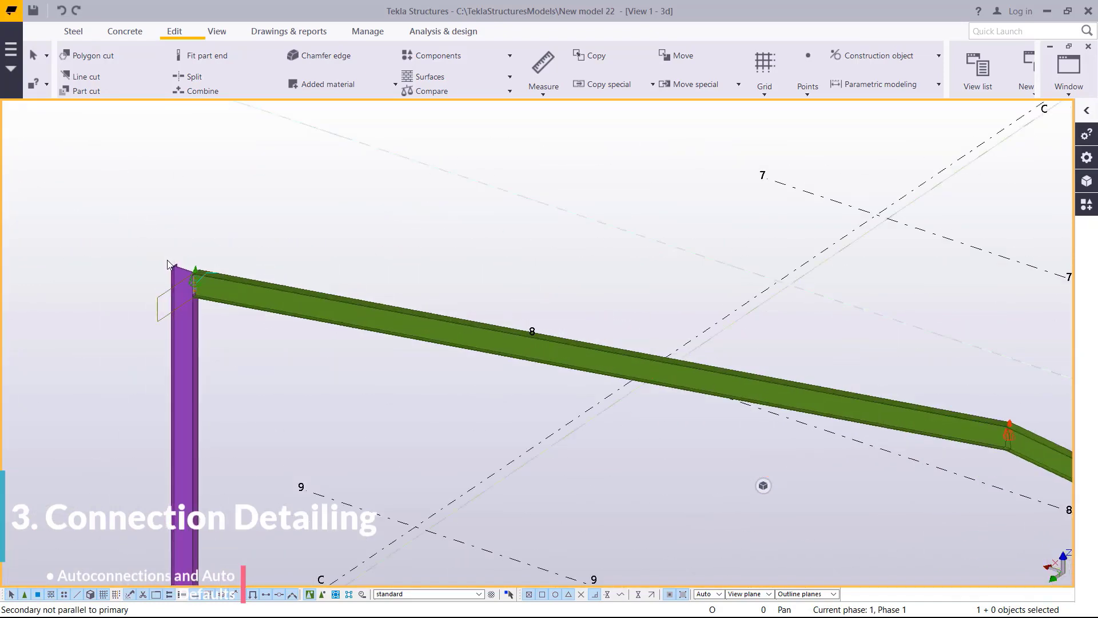
scroll(197, 307, "down", 8)
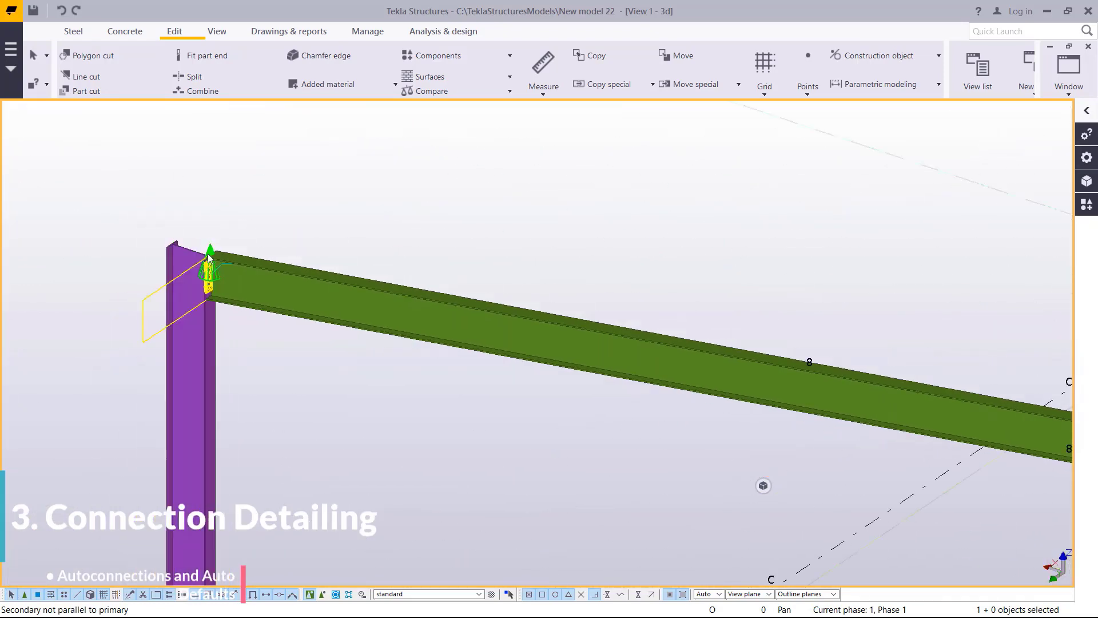
scroll(495, 278, "up", 3)
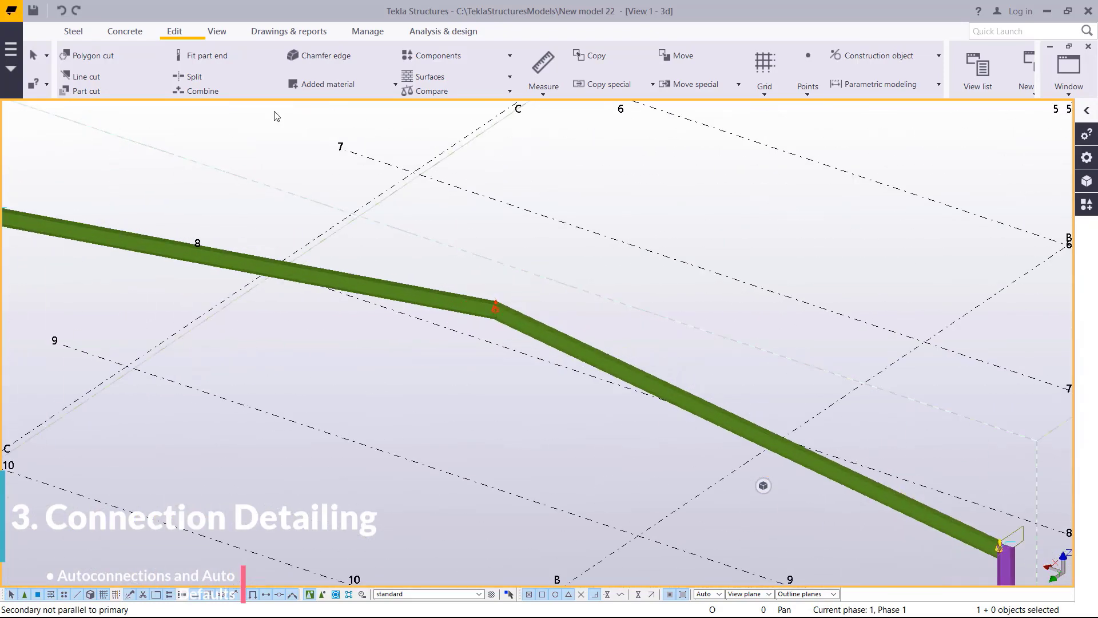
left_click(61, 11)
scroll(454, 252, "down", 4)
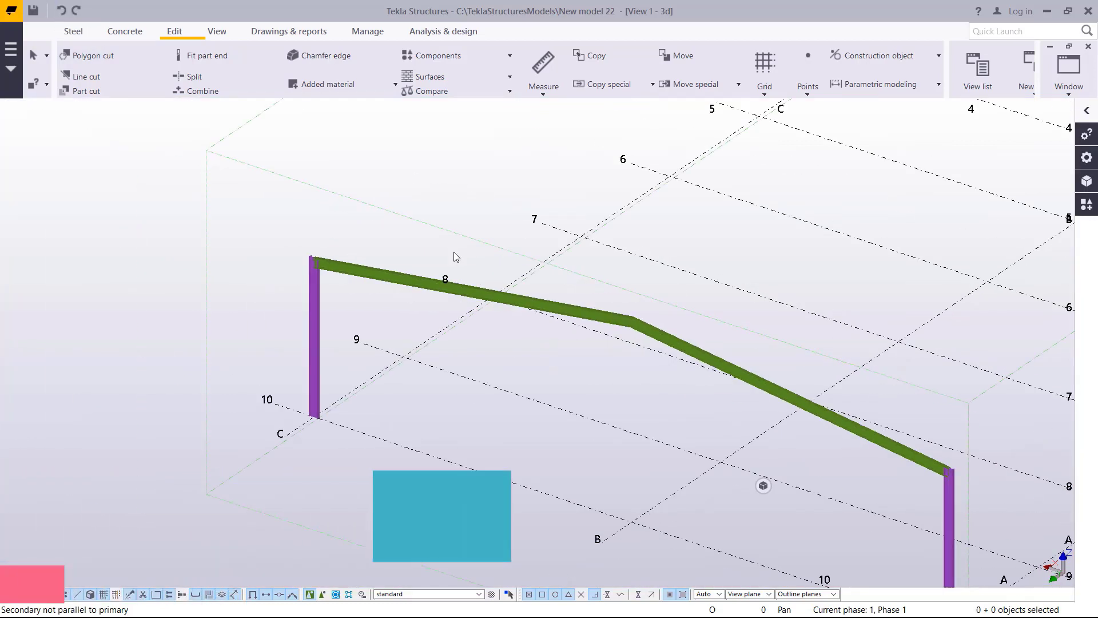
scroll(298, 276, "up", 6)
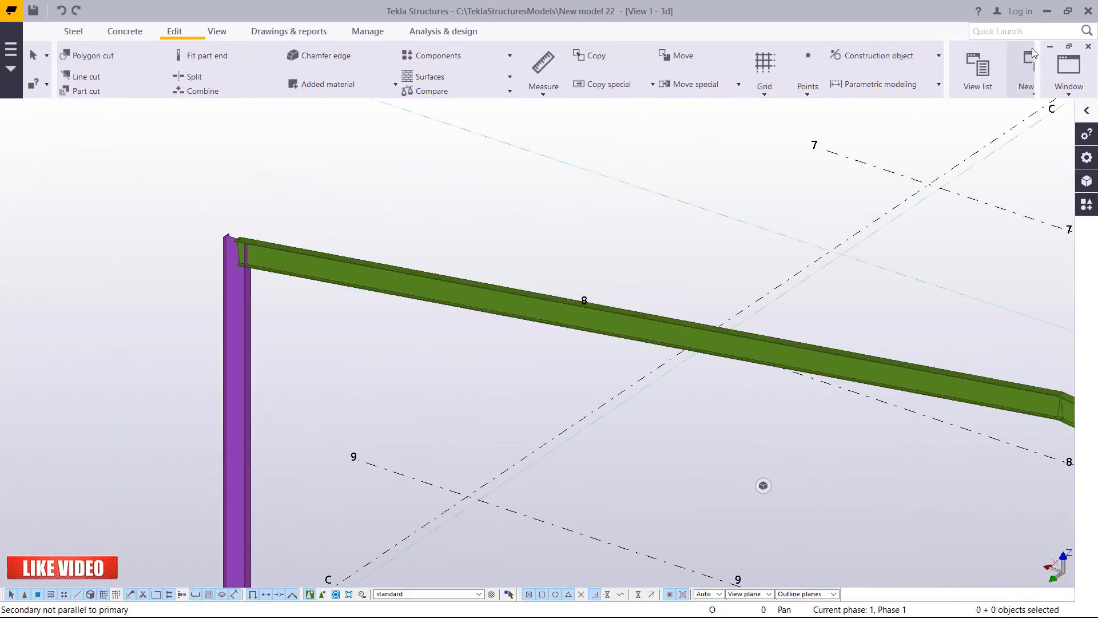
left_click(1004, 36)
type("AUT")
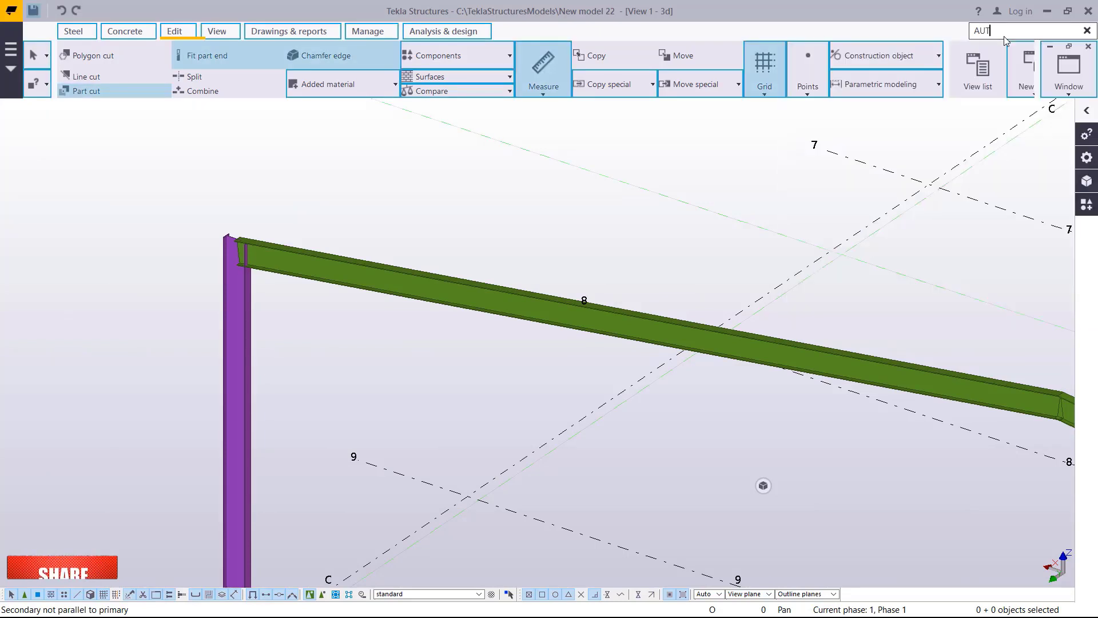
type("O")
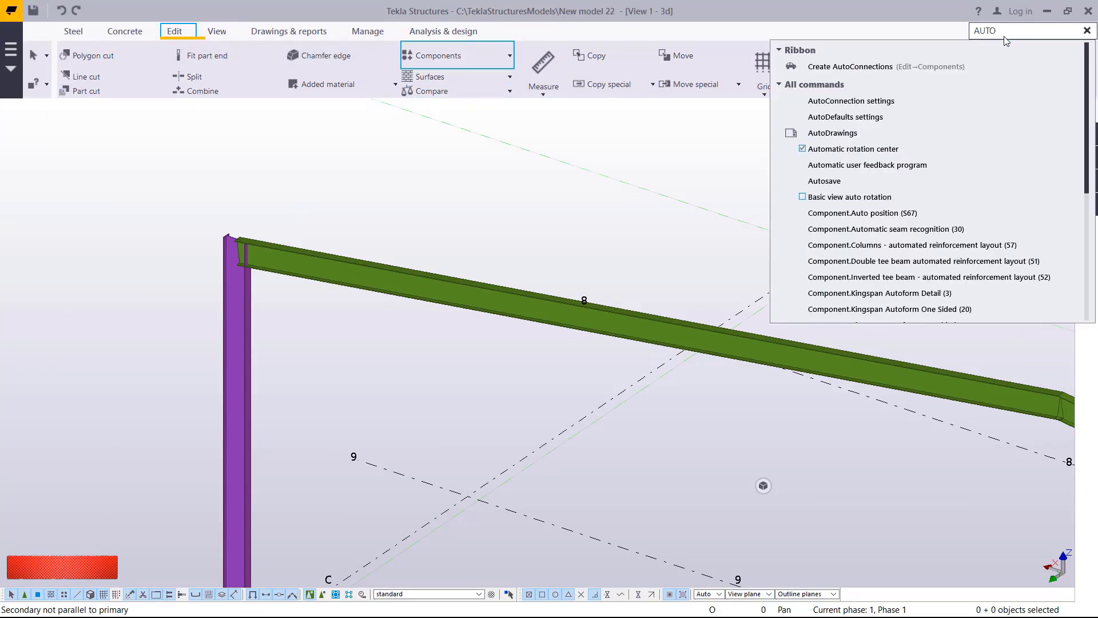
left_click(870, 107)
left_click_drag(703, 139, 497, 143)
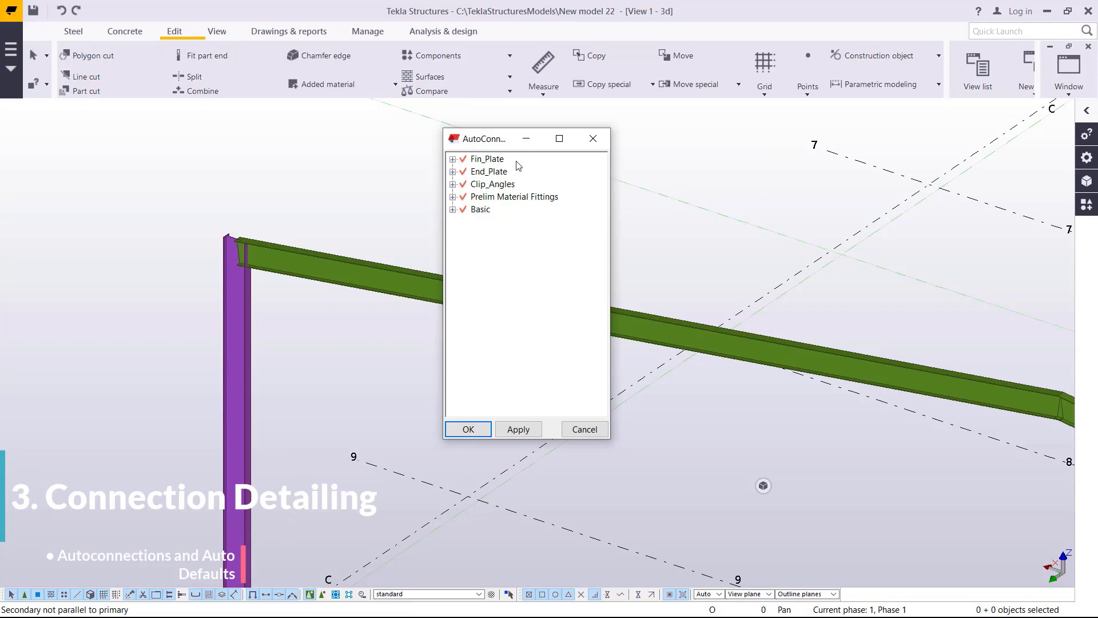
left_click(453, 159)
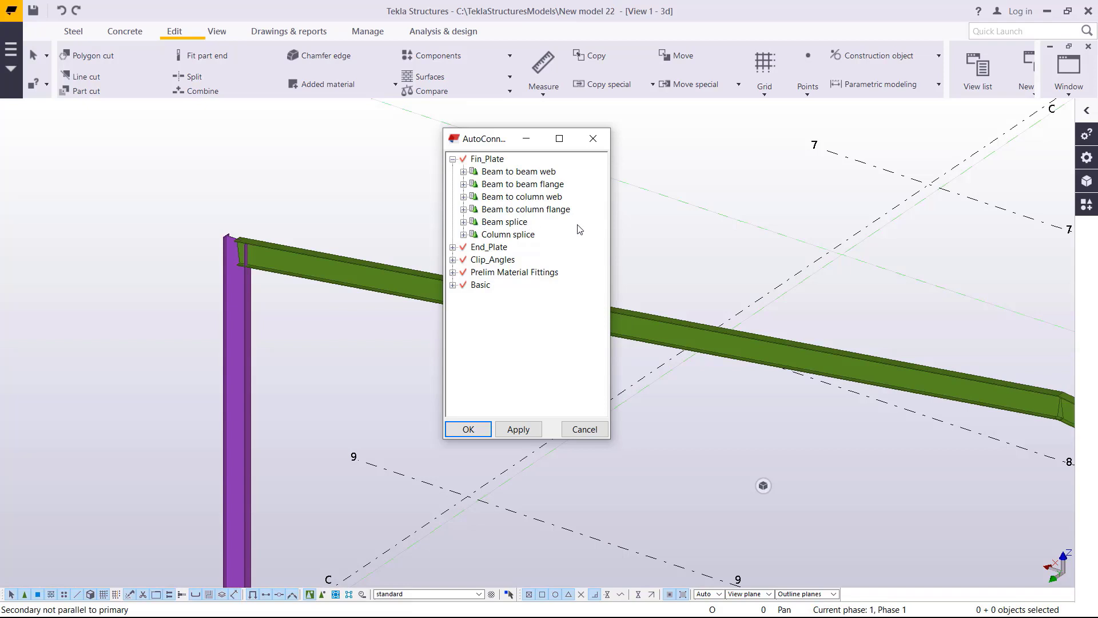
left_click(453, 159)
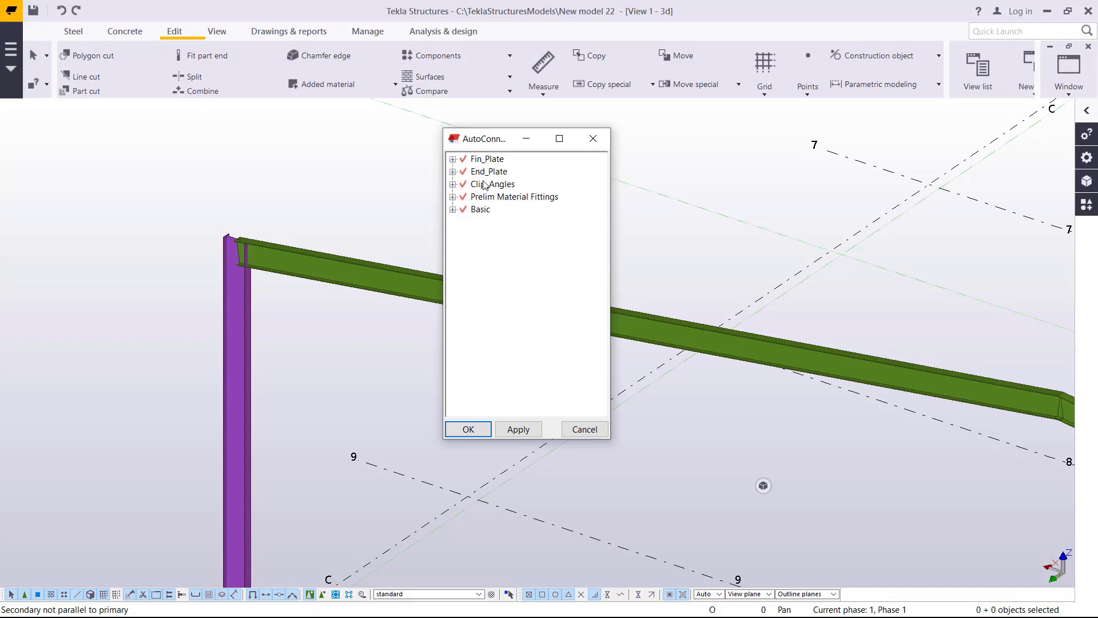
left_click(453, 160)
left_click(463, 172)
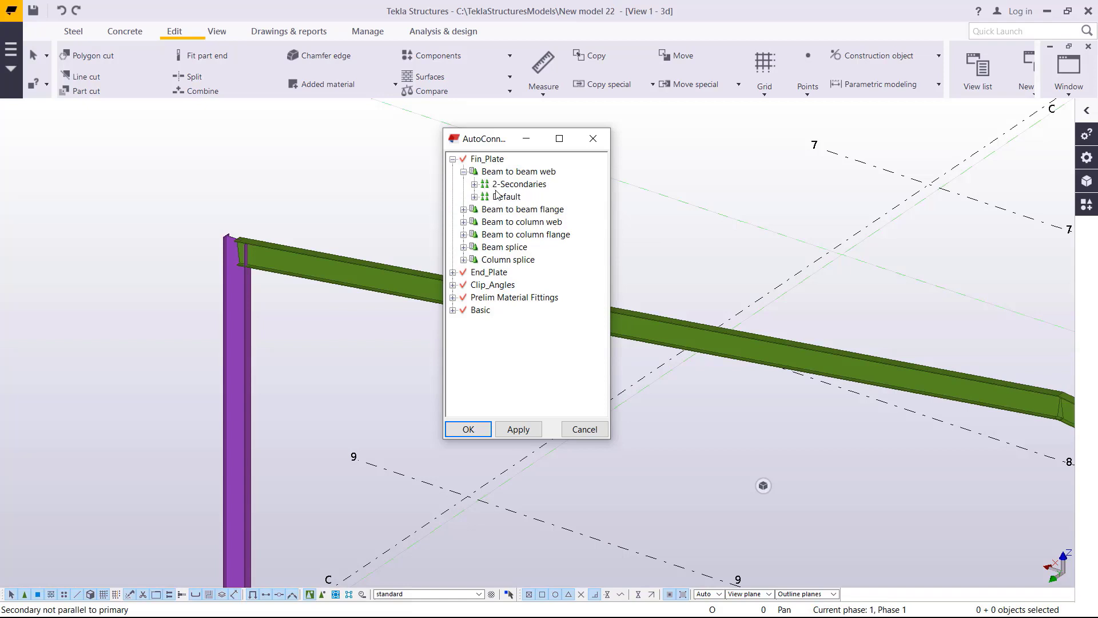
left_click(474, 184)
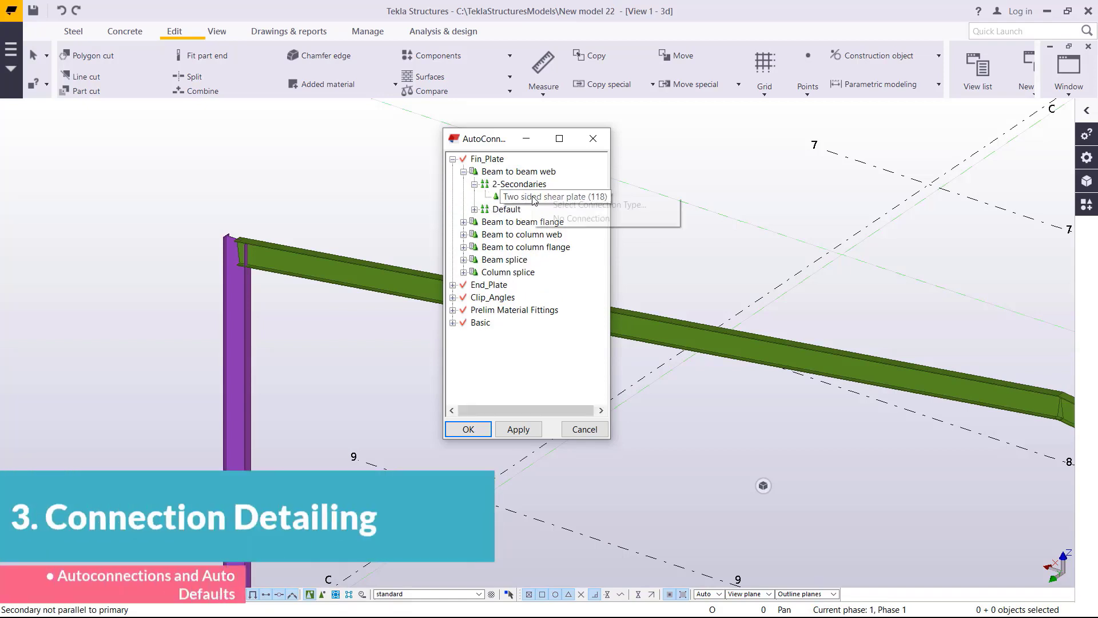
right_click(534, 197)
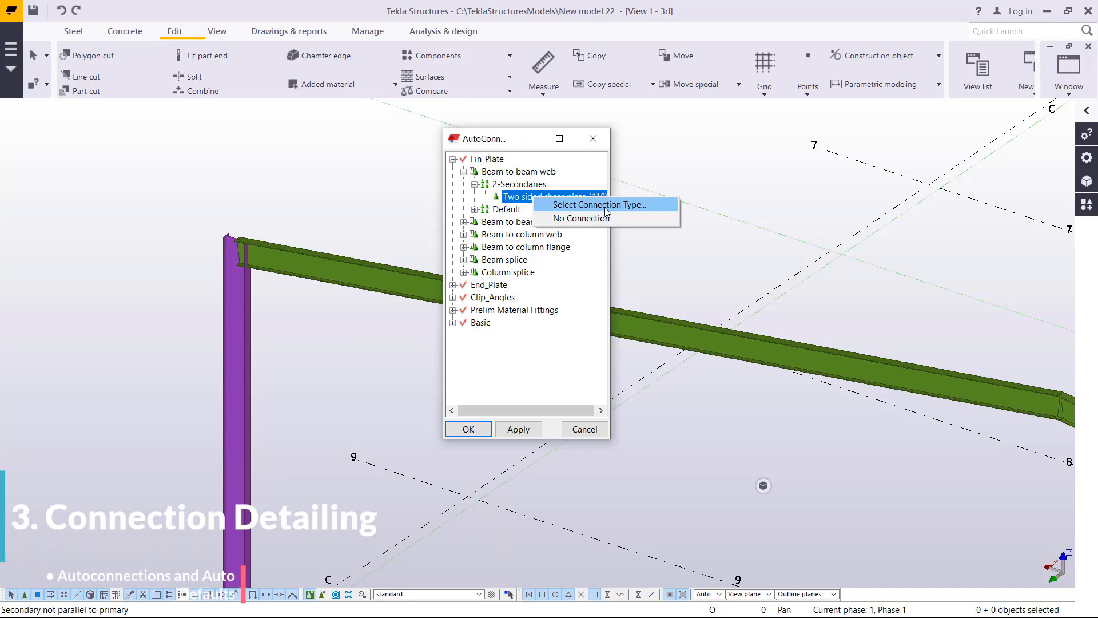
left_click(452, 159)
left_click(453, 171)
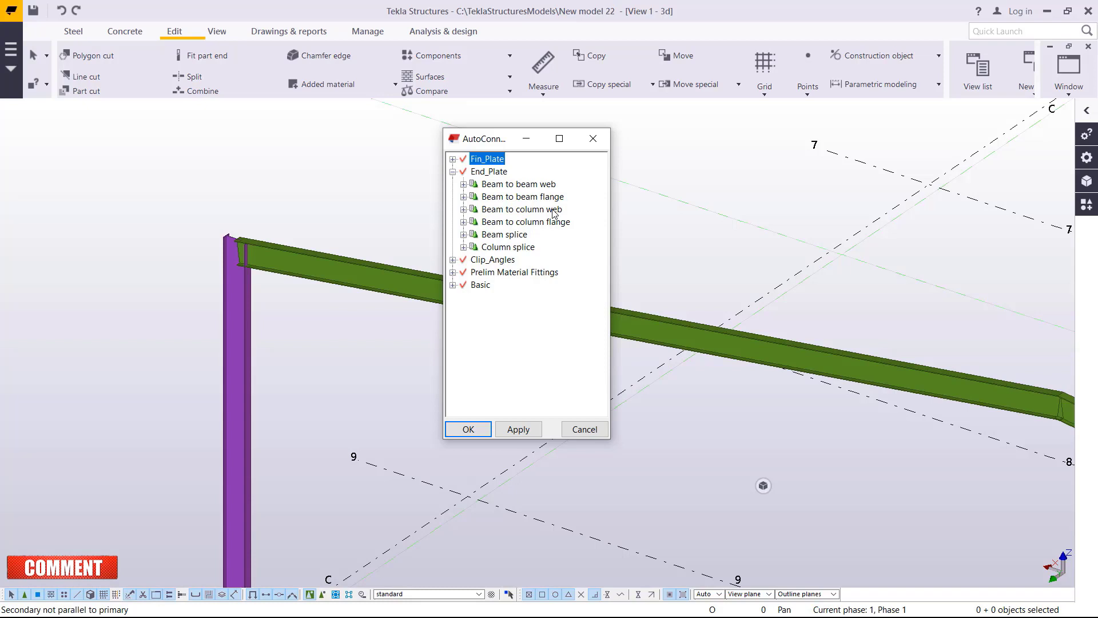
left_click(463, 184)
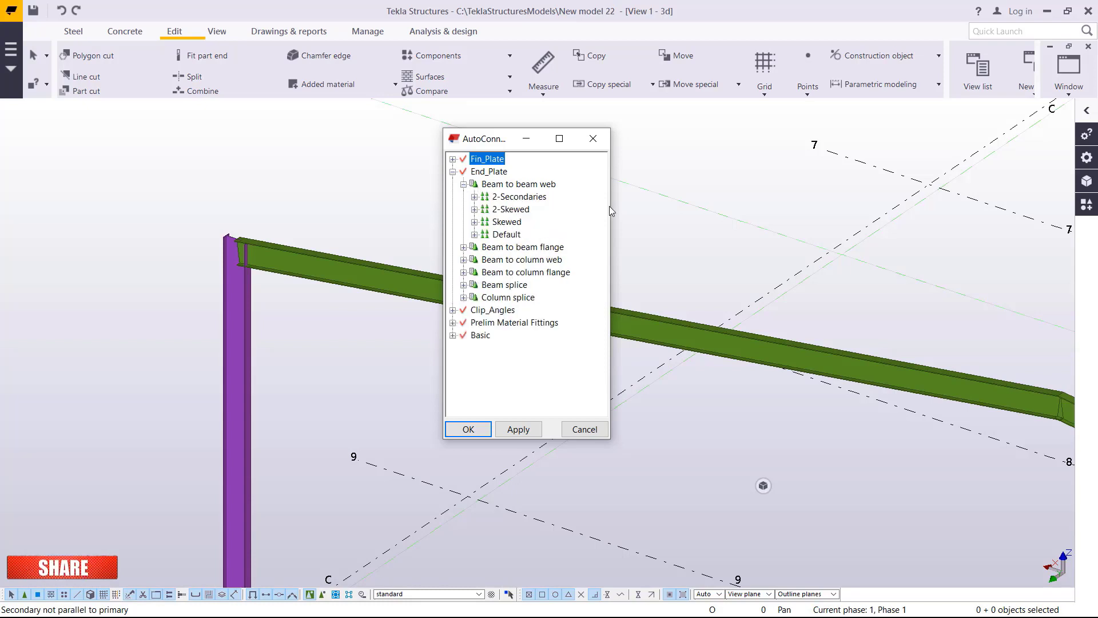
left_click(475, 209)
left_click(547, 223)
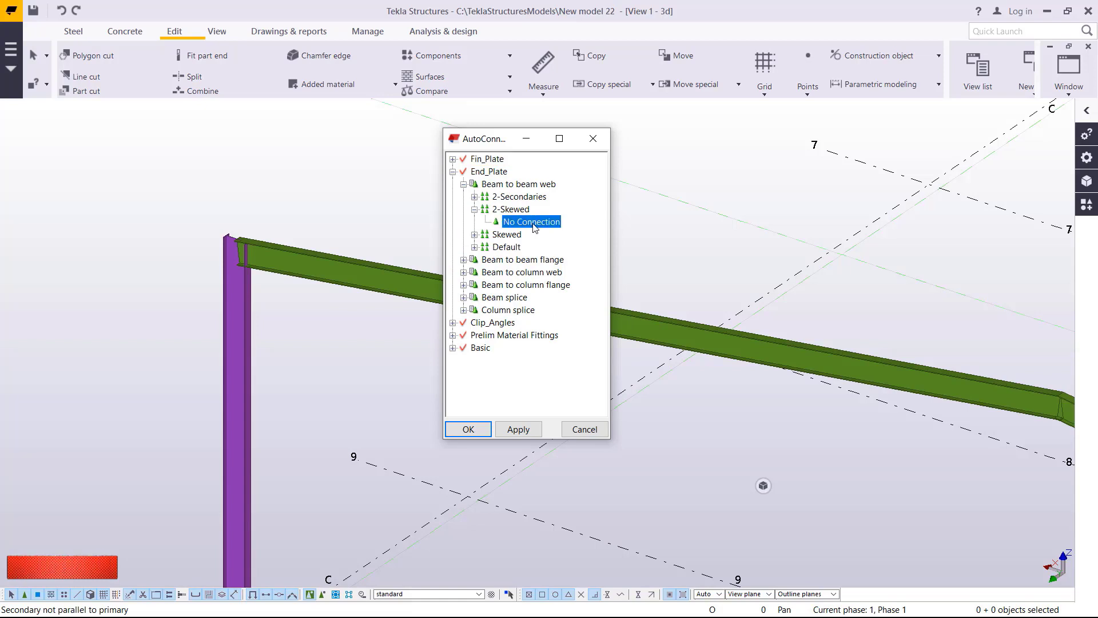
right_click(548, 224)
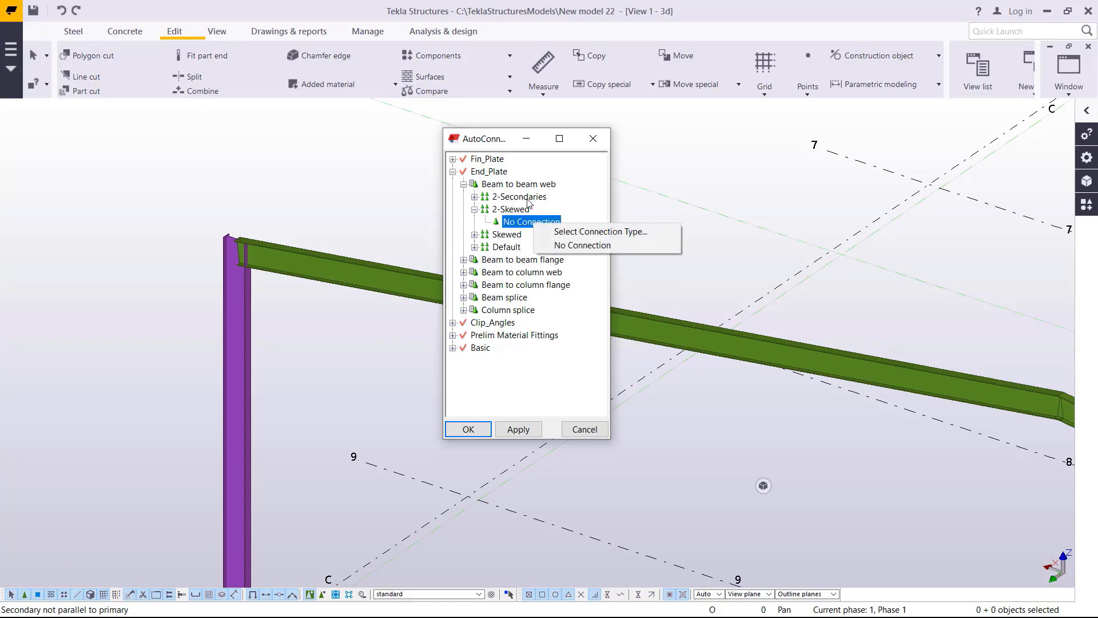
left_click(552, 228)
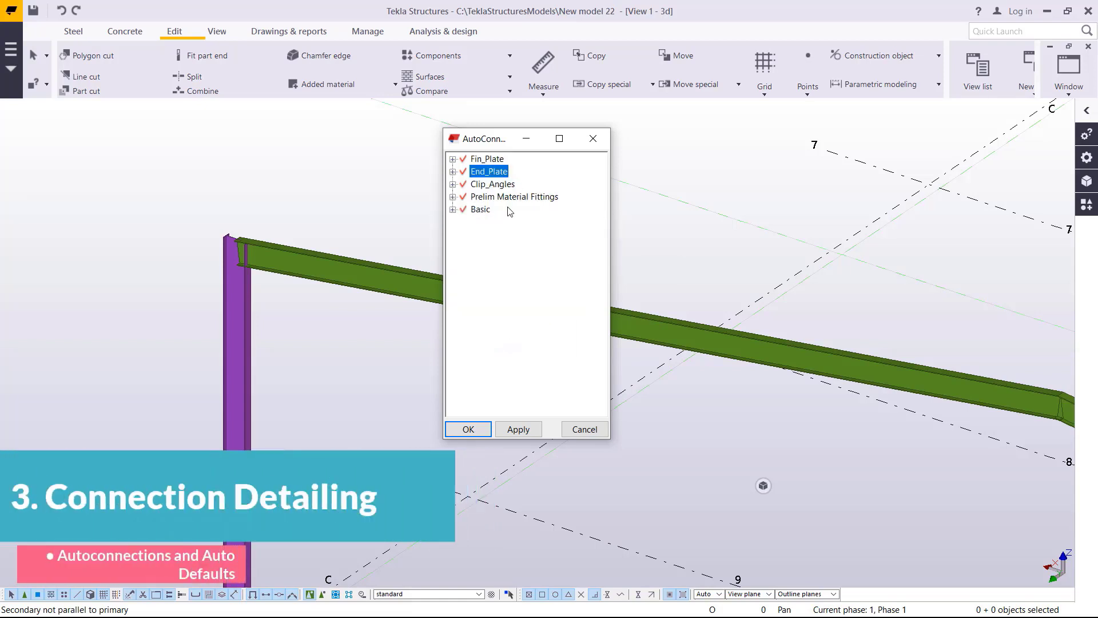
left_click(453, 210)
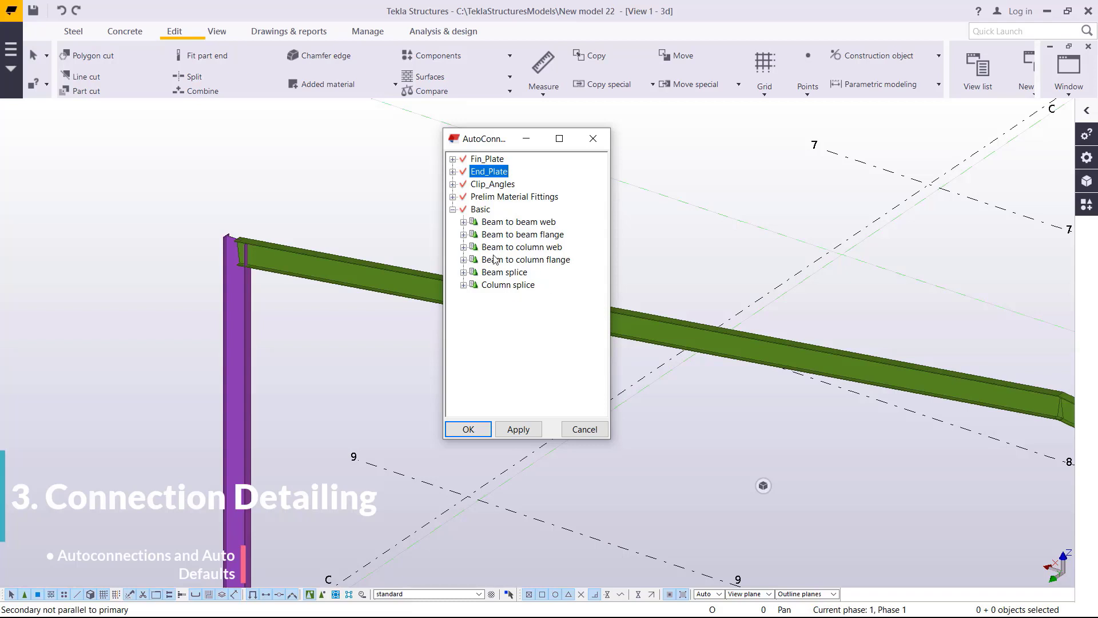
left_click(463, 223)
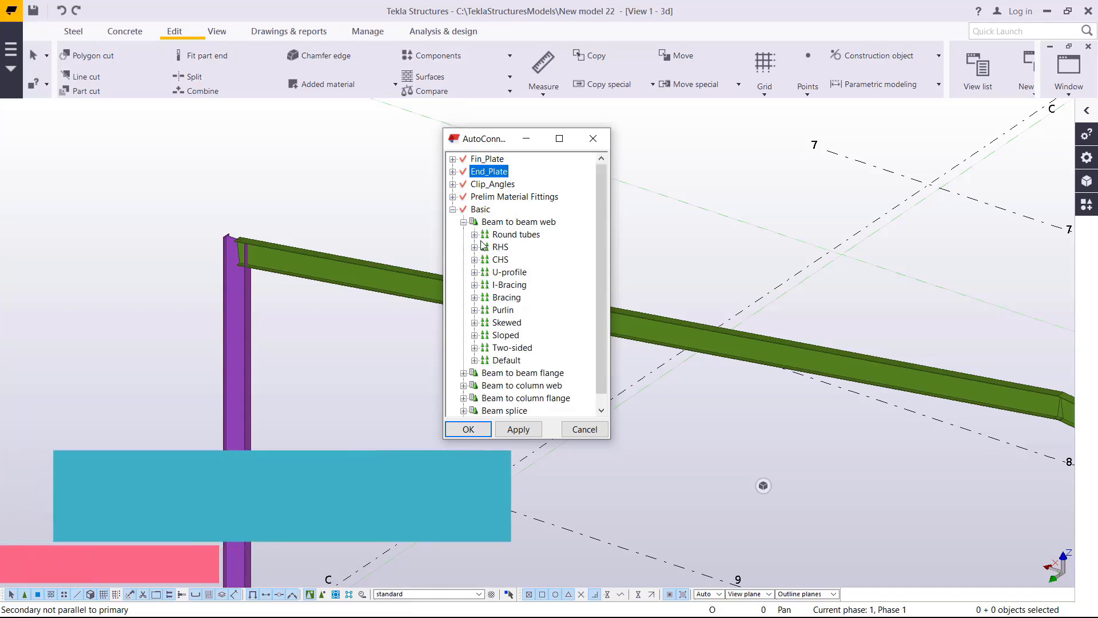
left_click(474, 234)
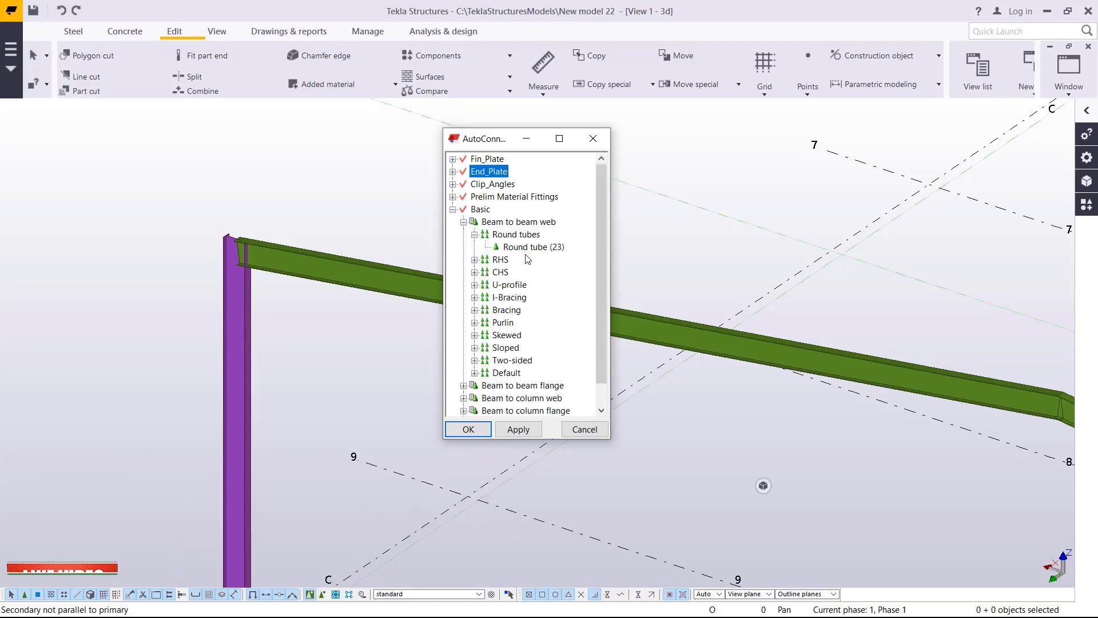
right_click(531, 250)
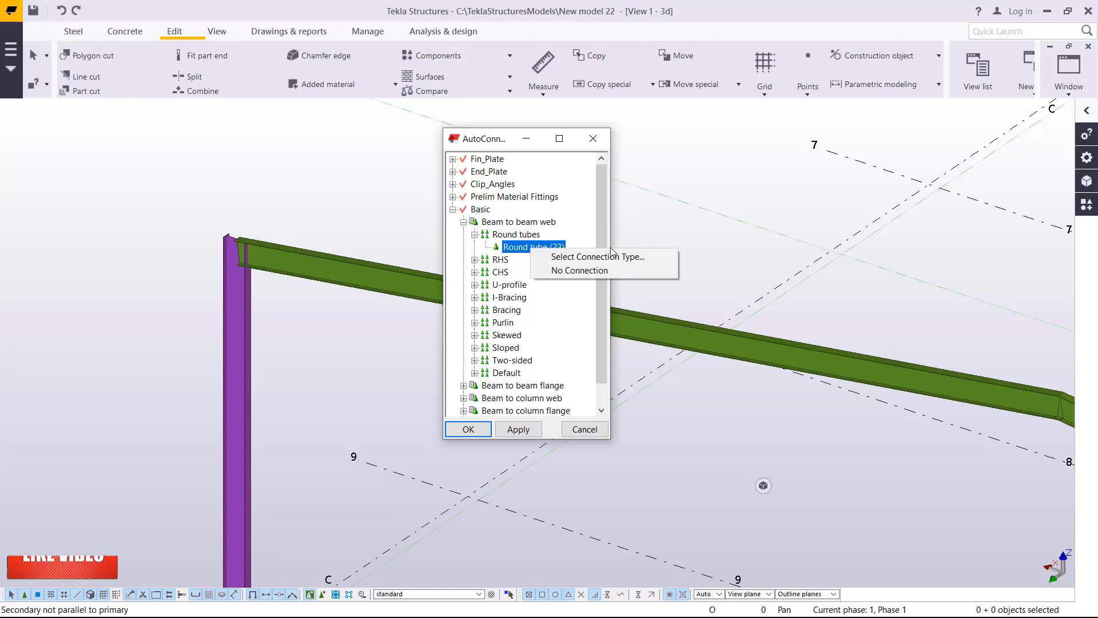
left_click(453, 209)
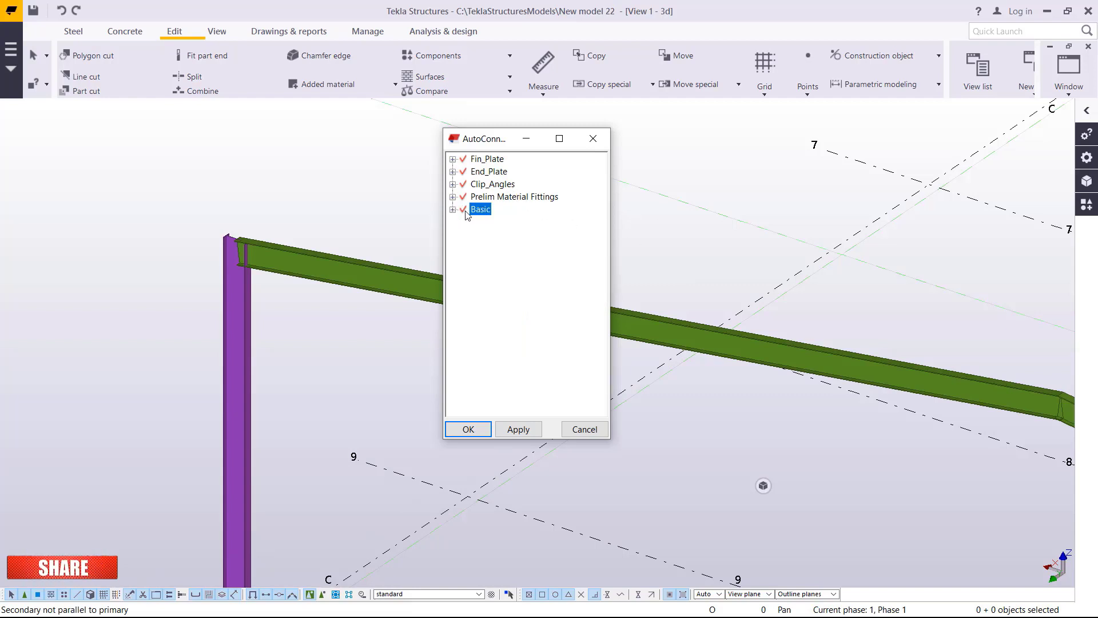
left_click(593, 139)
Step: Find AutoDefaults via the command search 'AUT' and expand Factory Defaults
left_click(1000, 35)
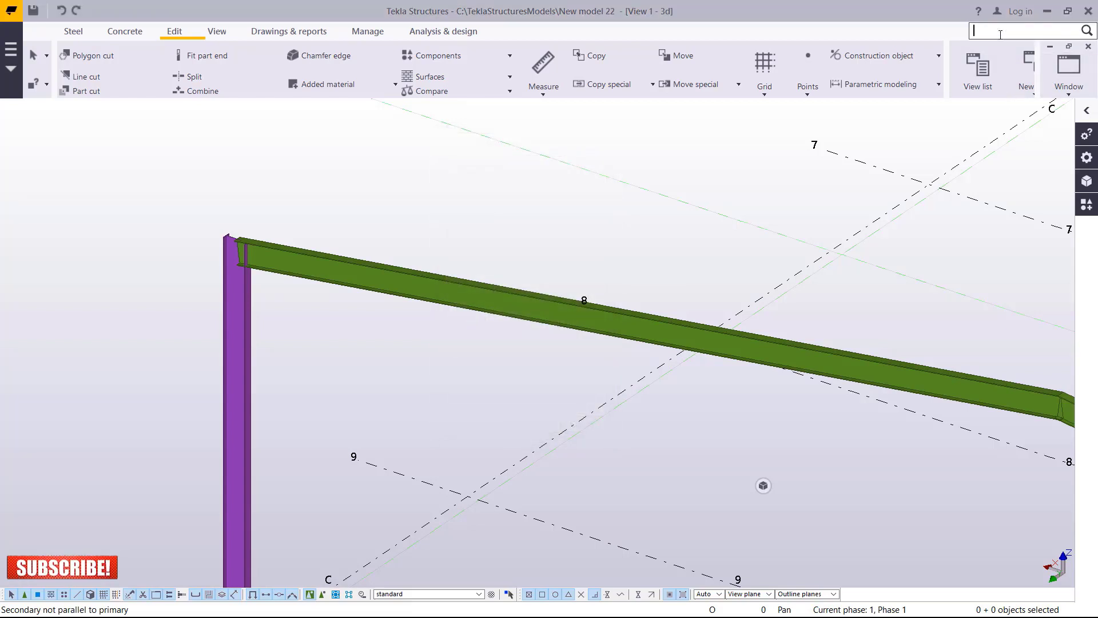
type("AUTO")
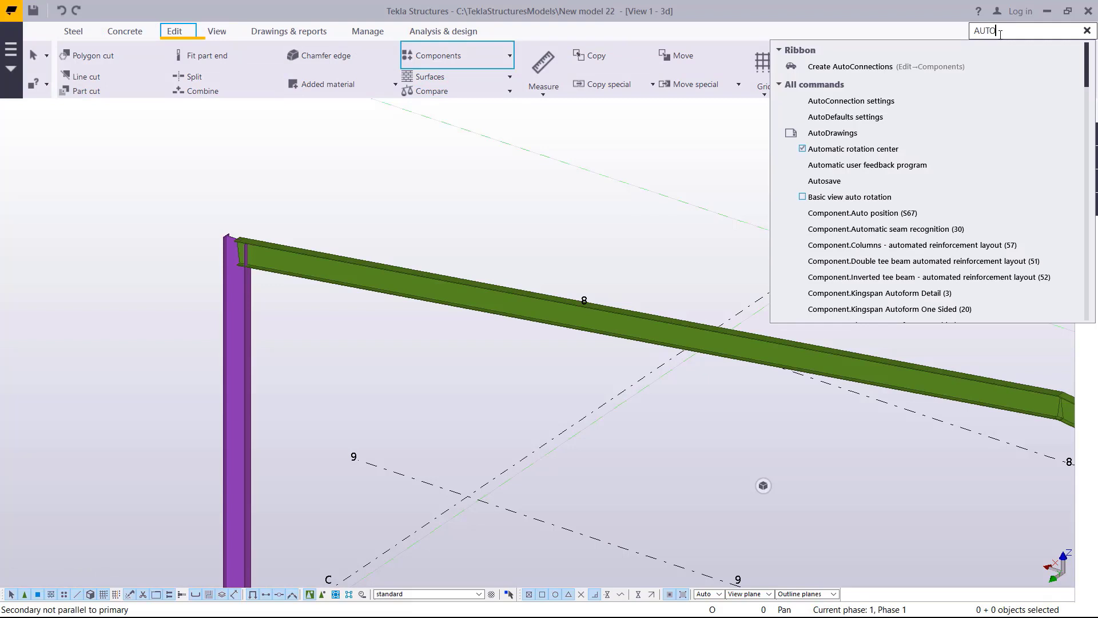
left_click(880, 117)
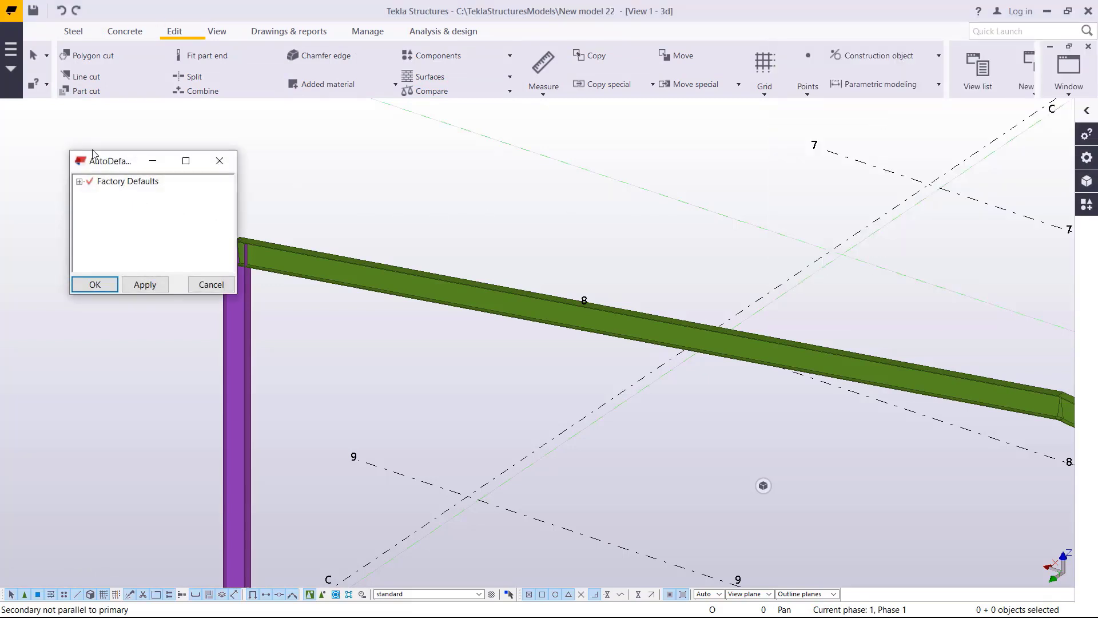
left_click(80, 181)
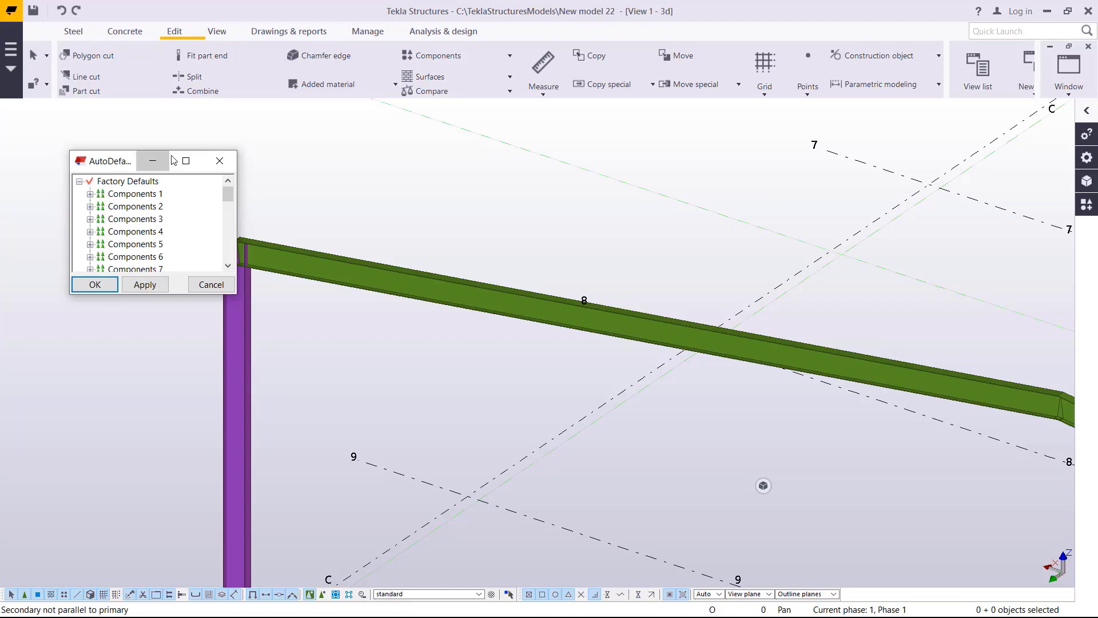
Step: Move and enlarge the rules window, then expand Components 1 > End plate (144) standard
left_click_drag(88, 171, 461, 163)
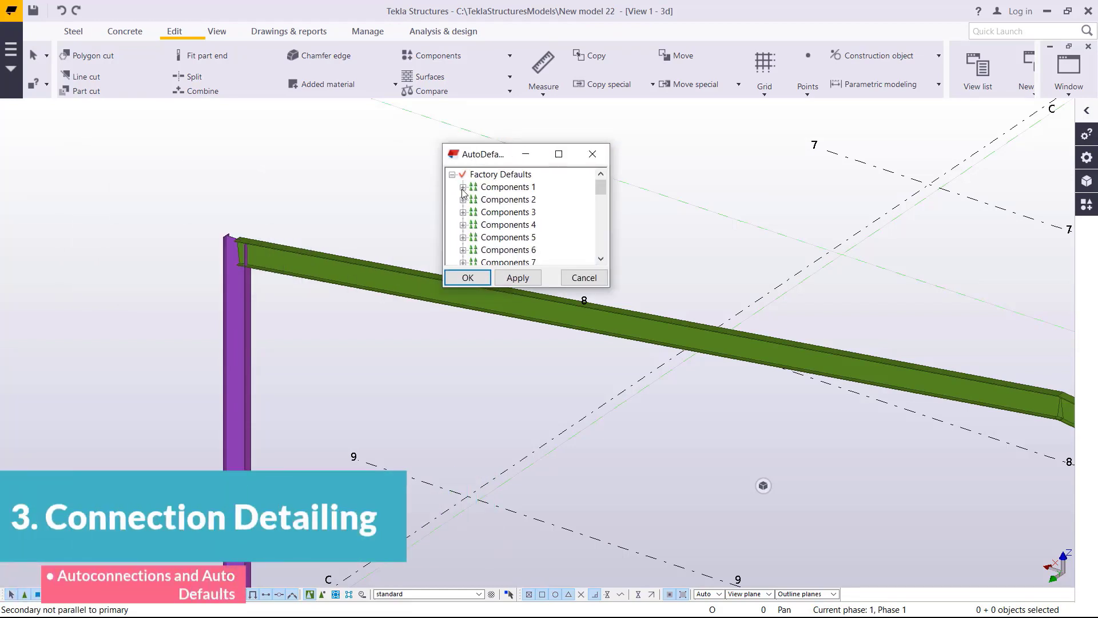
left_click_drag(548, 288, 572, 527)
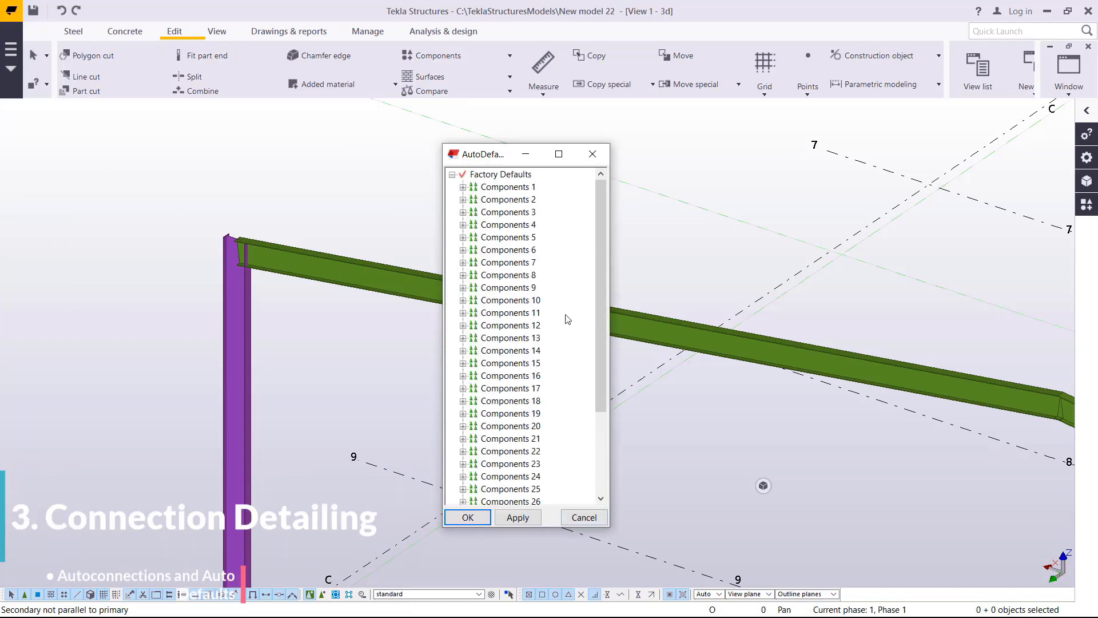
left_click(463, 188)
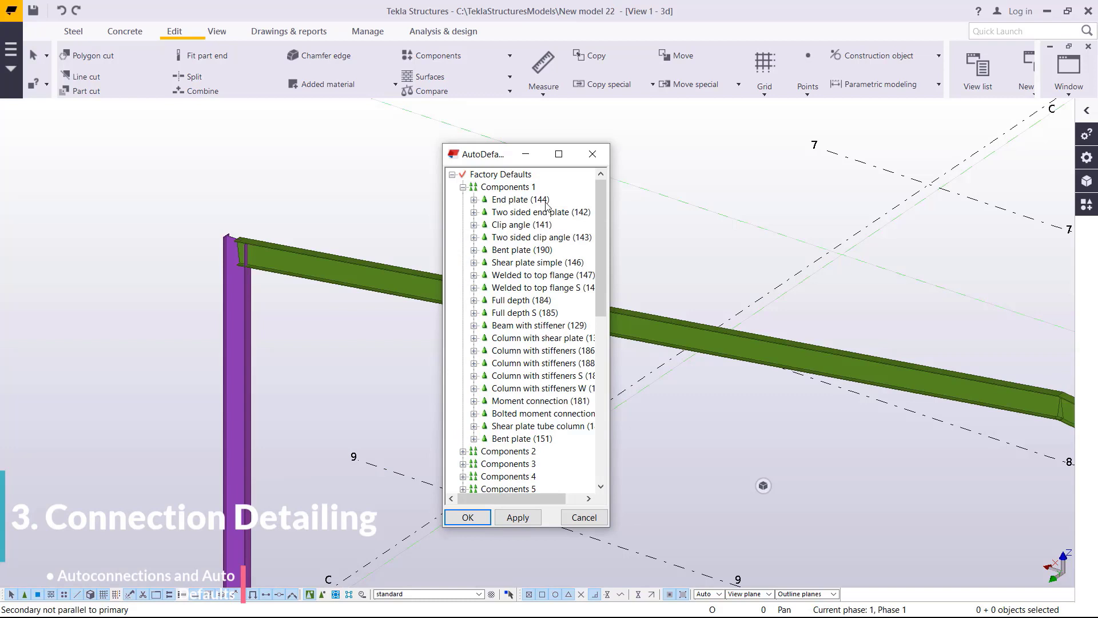
left_click(473, 200)
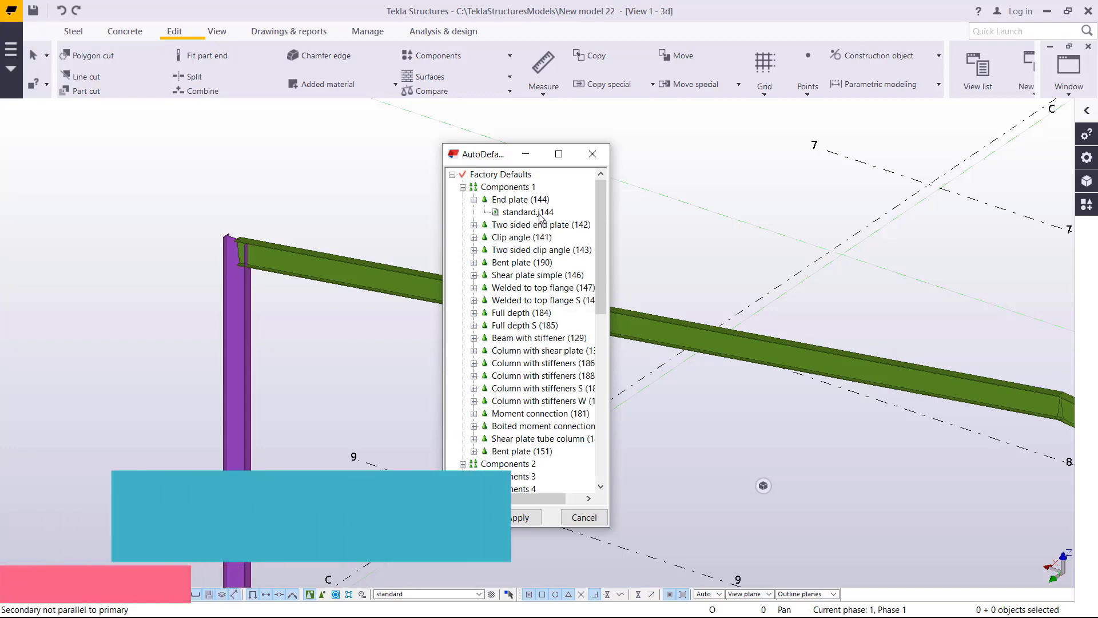
right_click(545, 215)
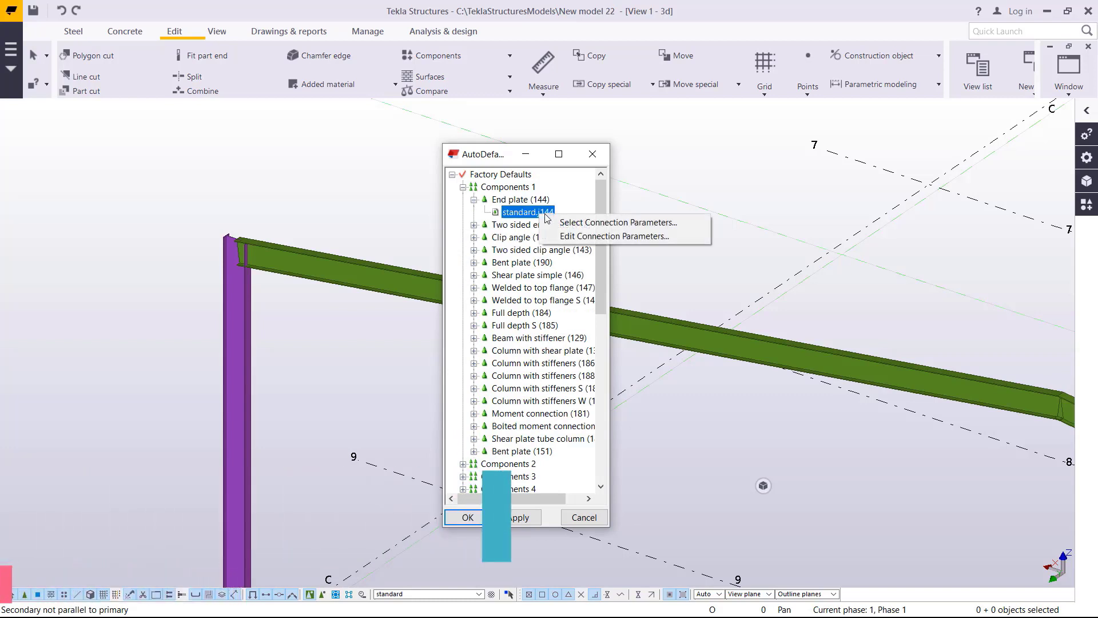
Step: View and cancel the End plate (144) standard parameters, then collapse Components 1
left_click(626, 238)
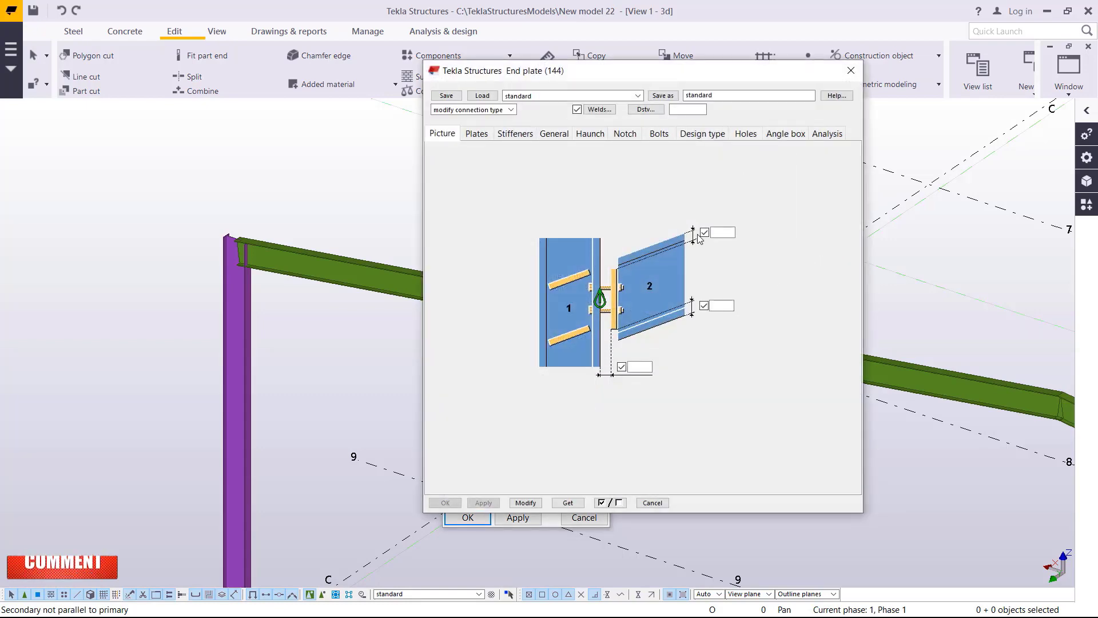
left_click(849, 73)
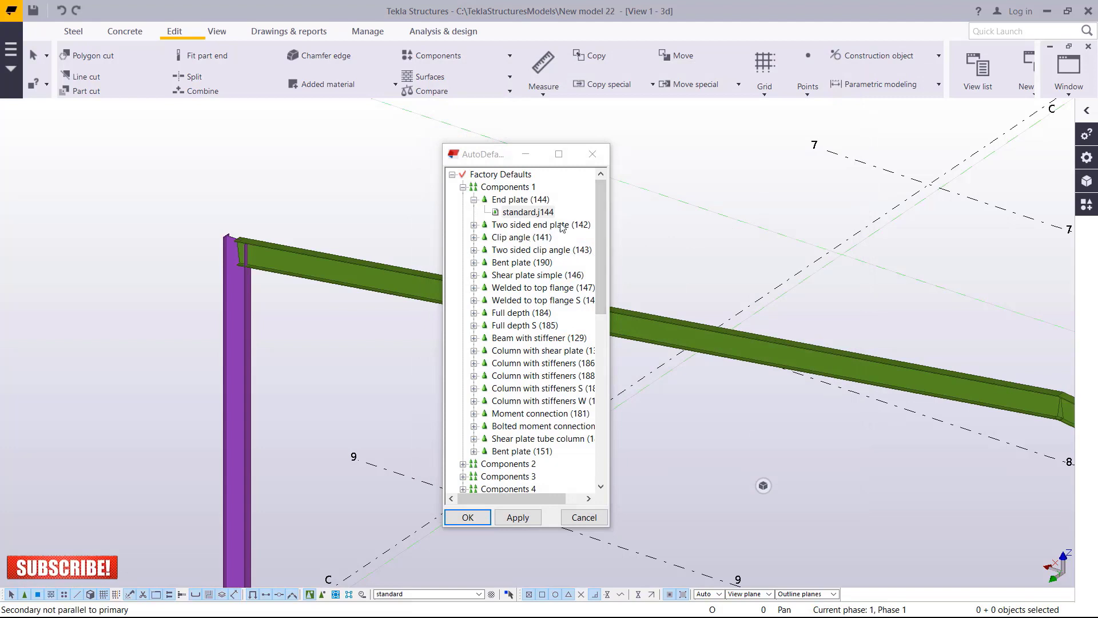
double_click(471, 187)
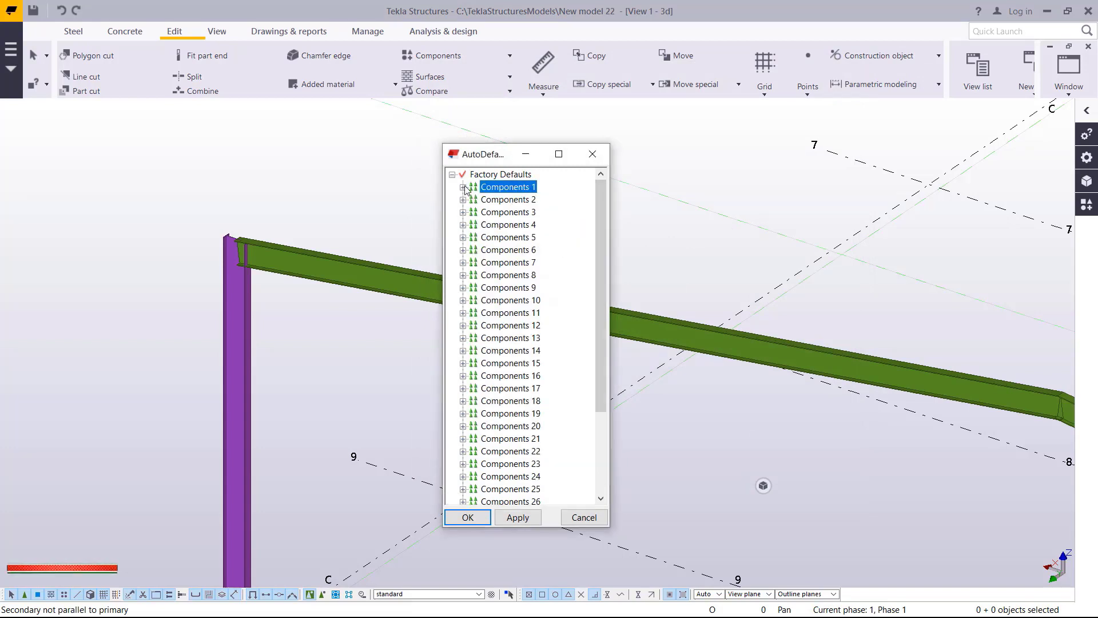
scroll(548, 267, "down", 3)
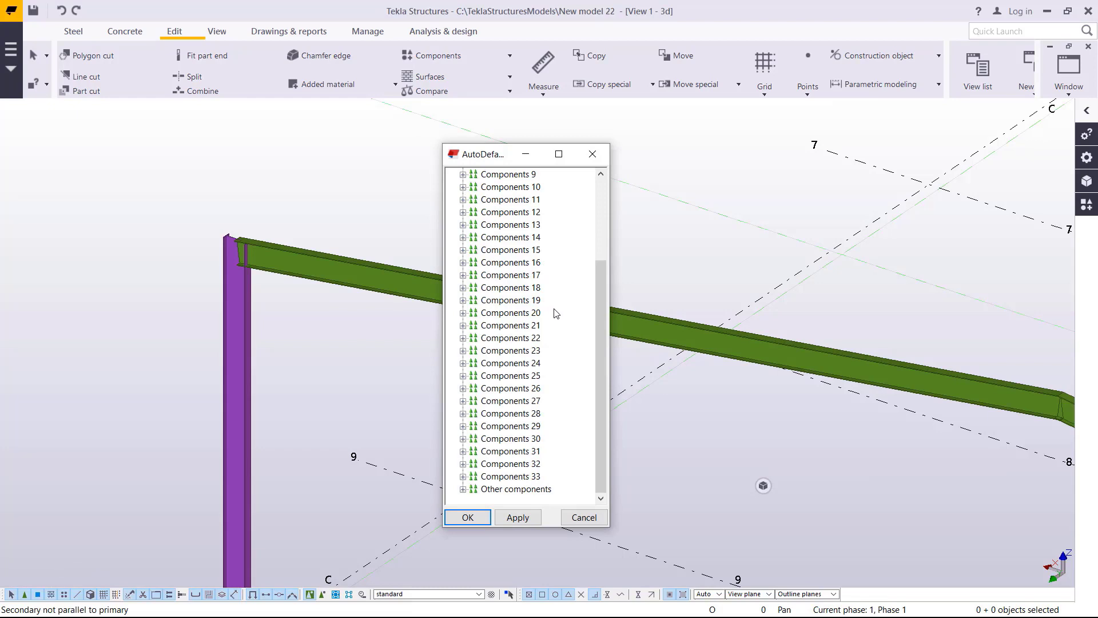
Step: Inspect HiSpan Cold rolled sleeved (128) standard parameters under Components 17, then close AutoDefaults
left_click(463, 276)
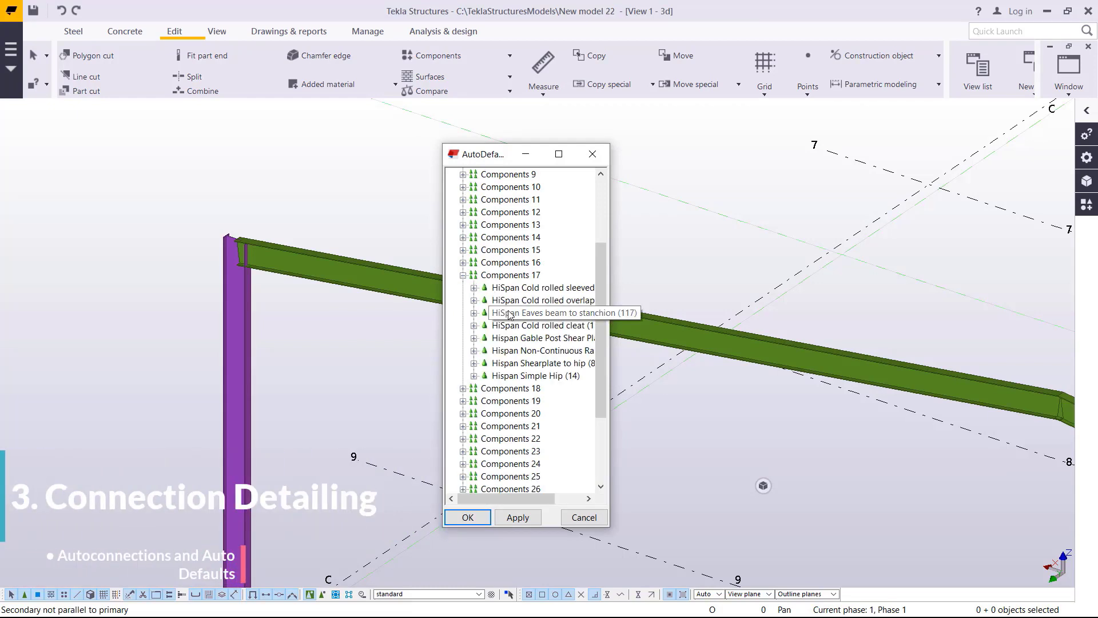
left_click_drag(611, 333, 701, 333)
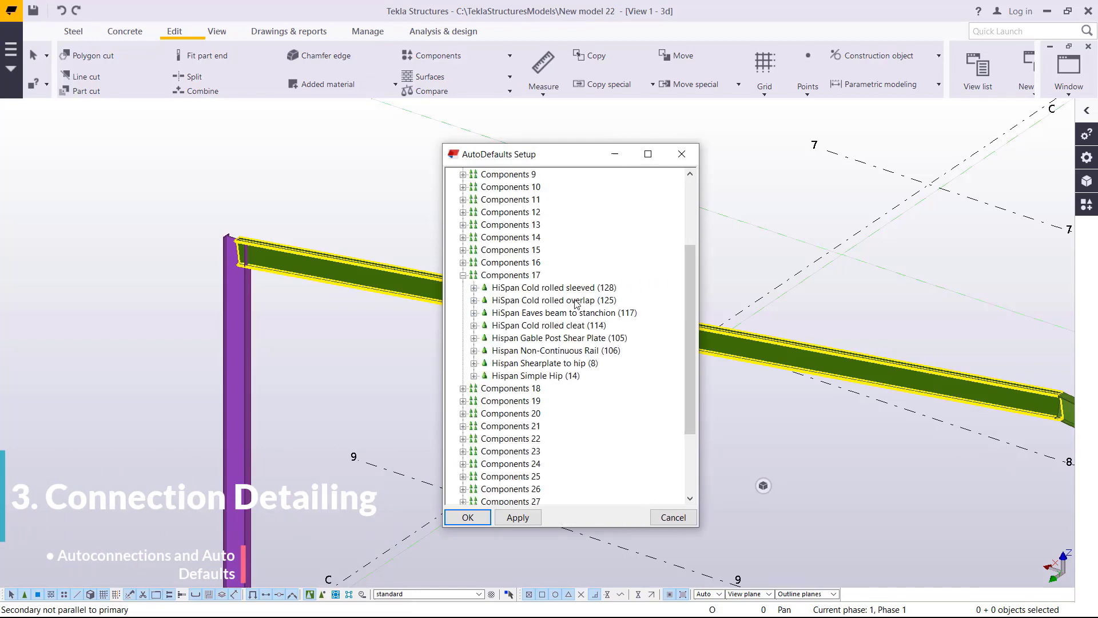
left_click(473, 288)
left_click(539, 300)
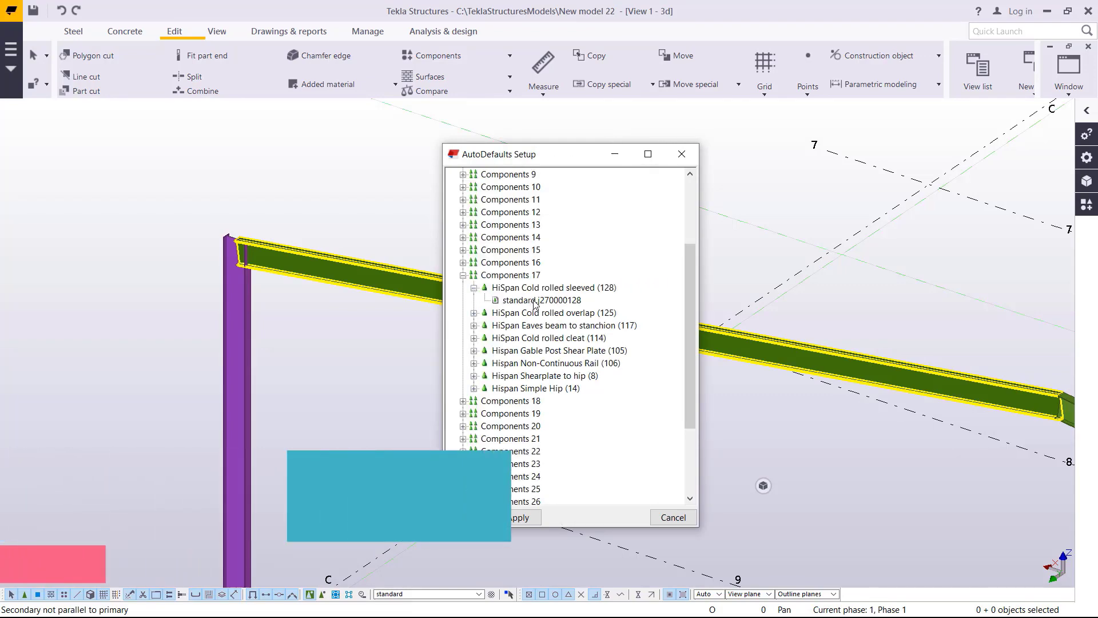
right_click(539, 304)
left_click(552, 321)
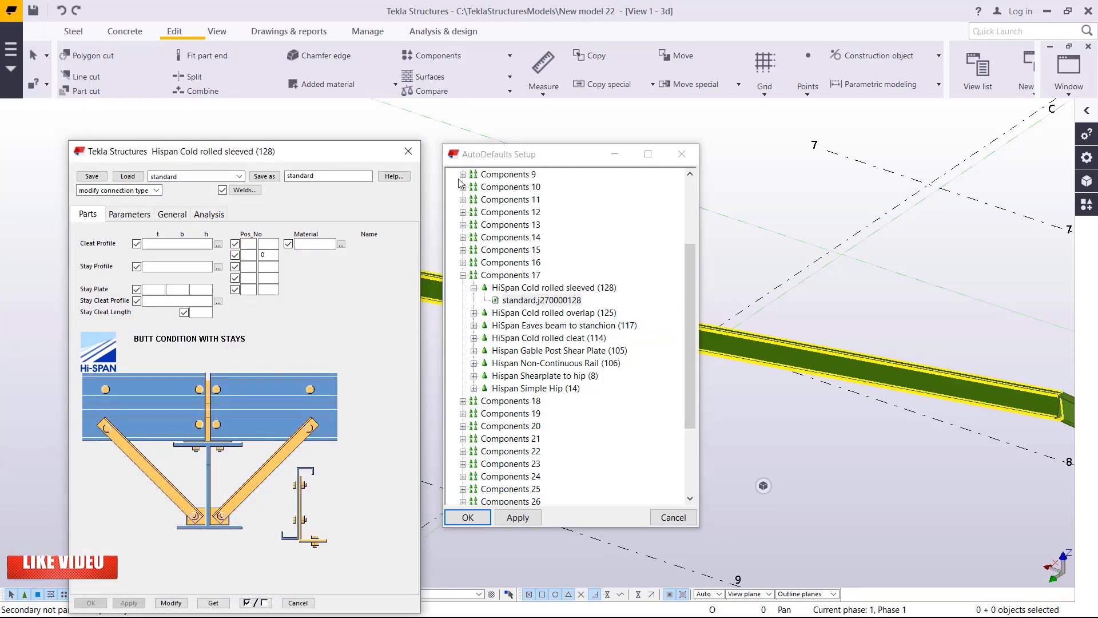
left_click(408, 151)
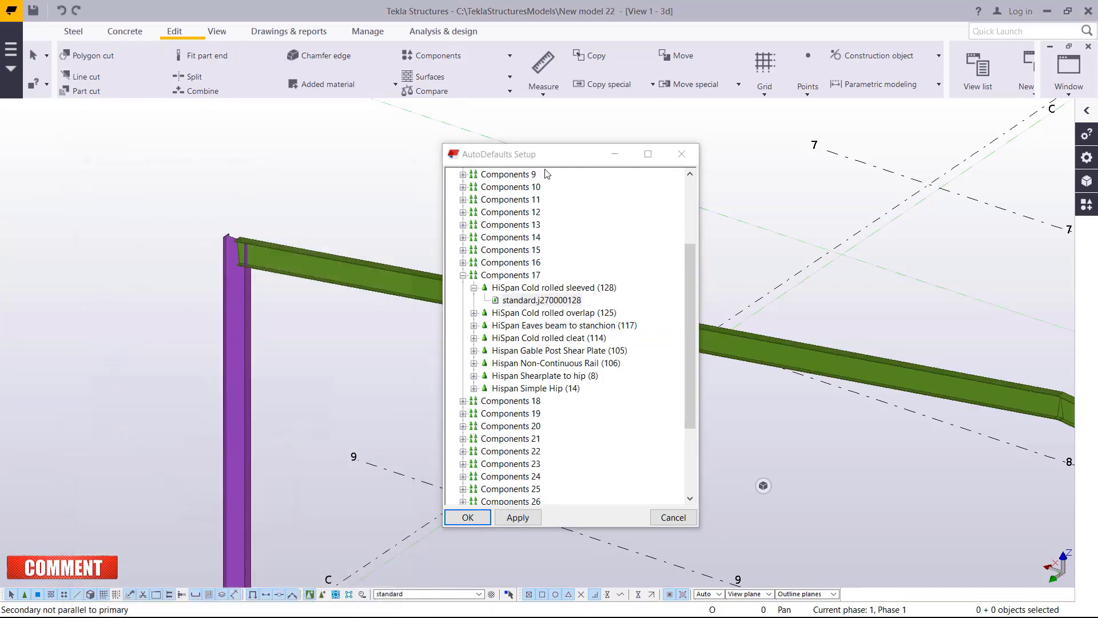
left_click(681, 154)
Step: Restart Create AutoConnections with End_Plate rules and area-select the column and rafter corner
scroll(239, 228, "down", 2)
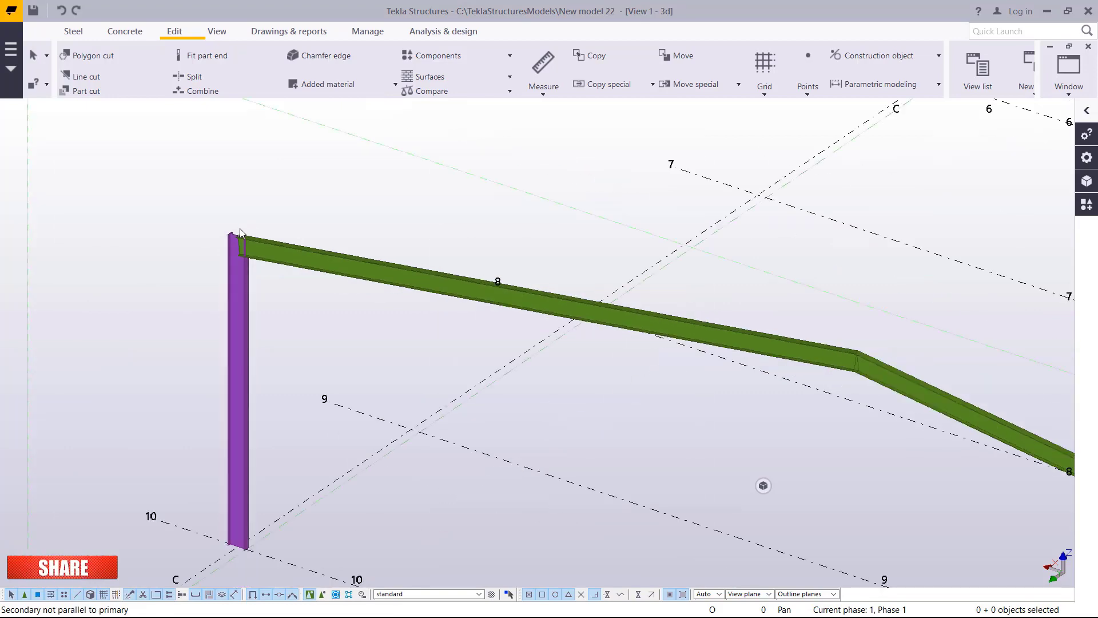
scroll(246, 253, "up", 2)
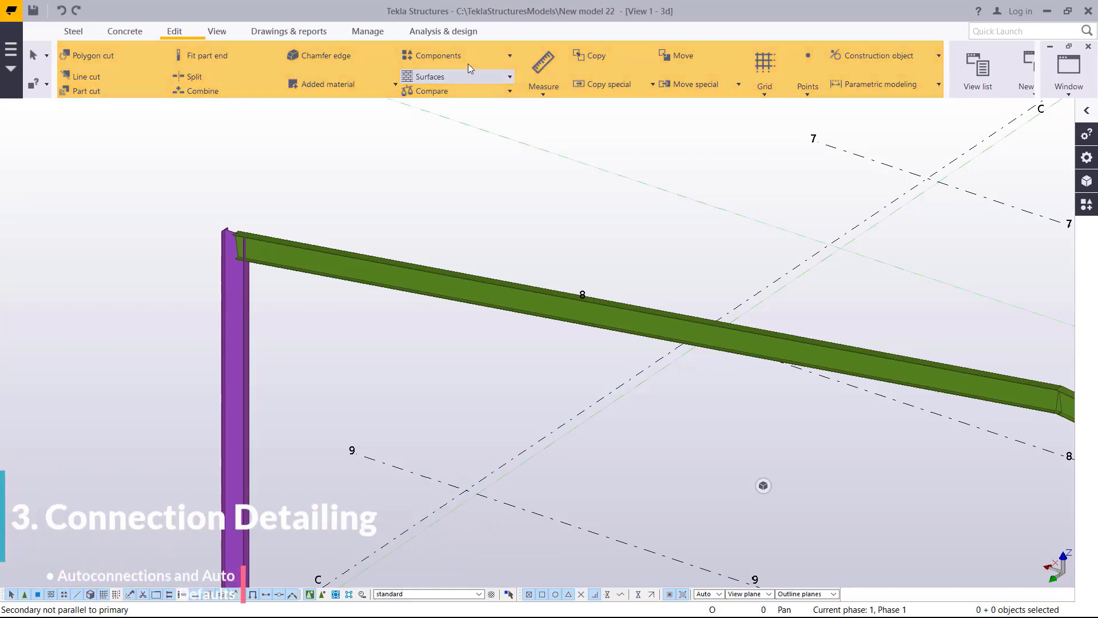
left_click(496, 63)
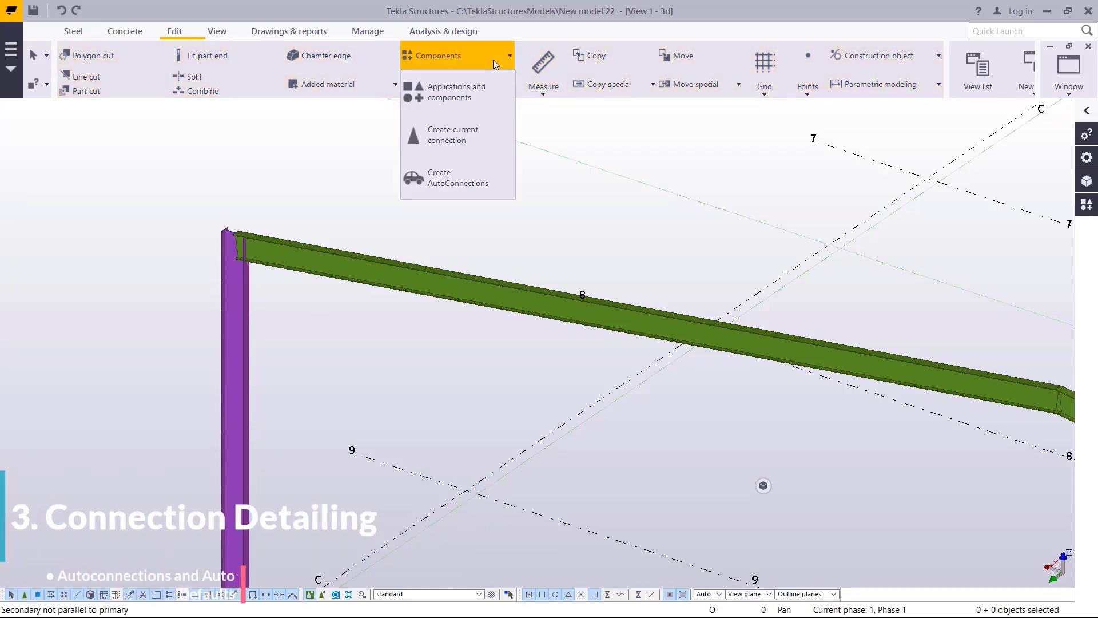
left_click(464, 182)
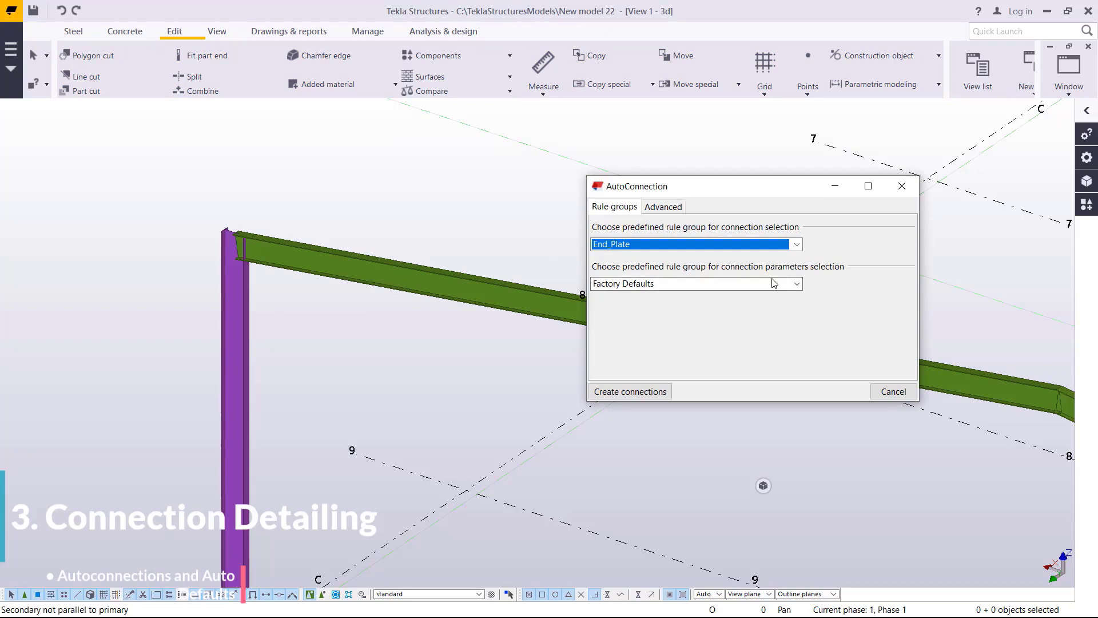
left_click(795, 245)
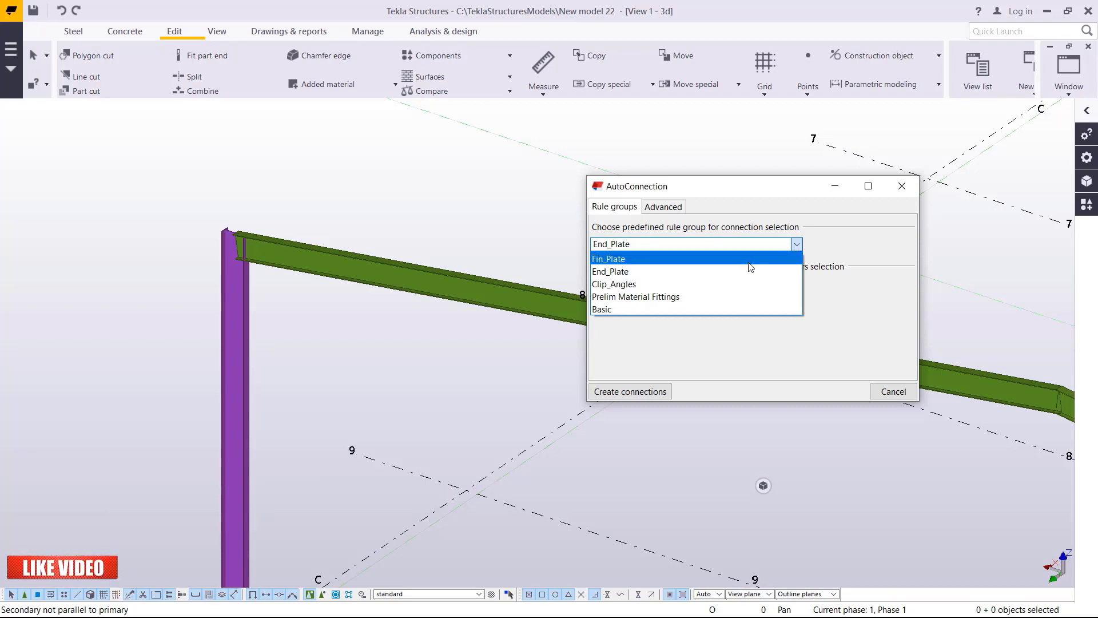
left_click(661, 272)
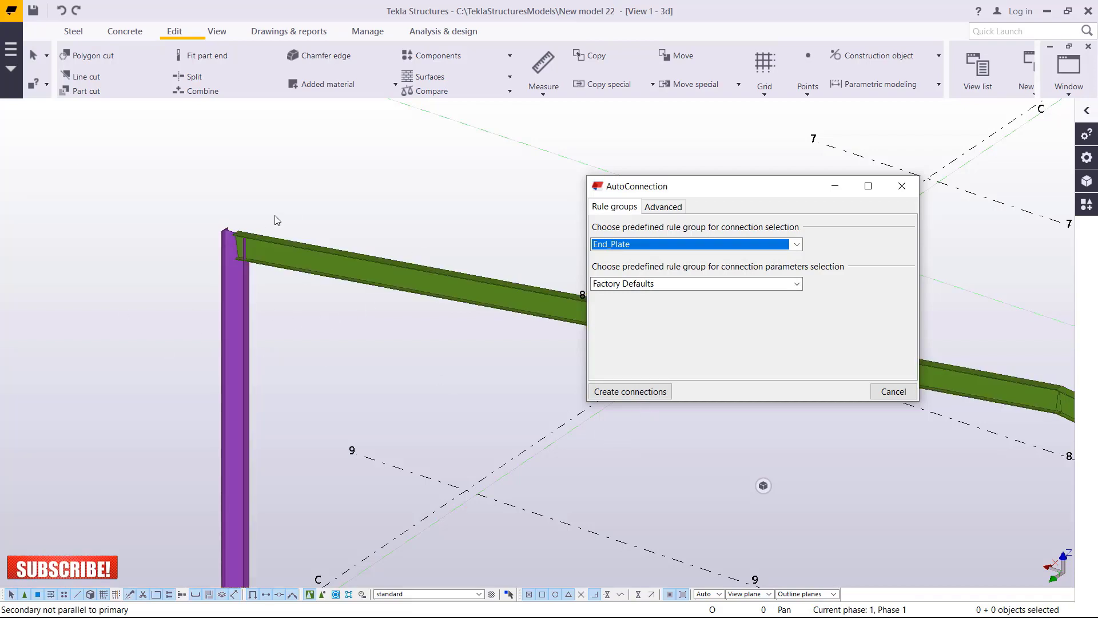
left_click_drag(390, 186, 185, 347)
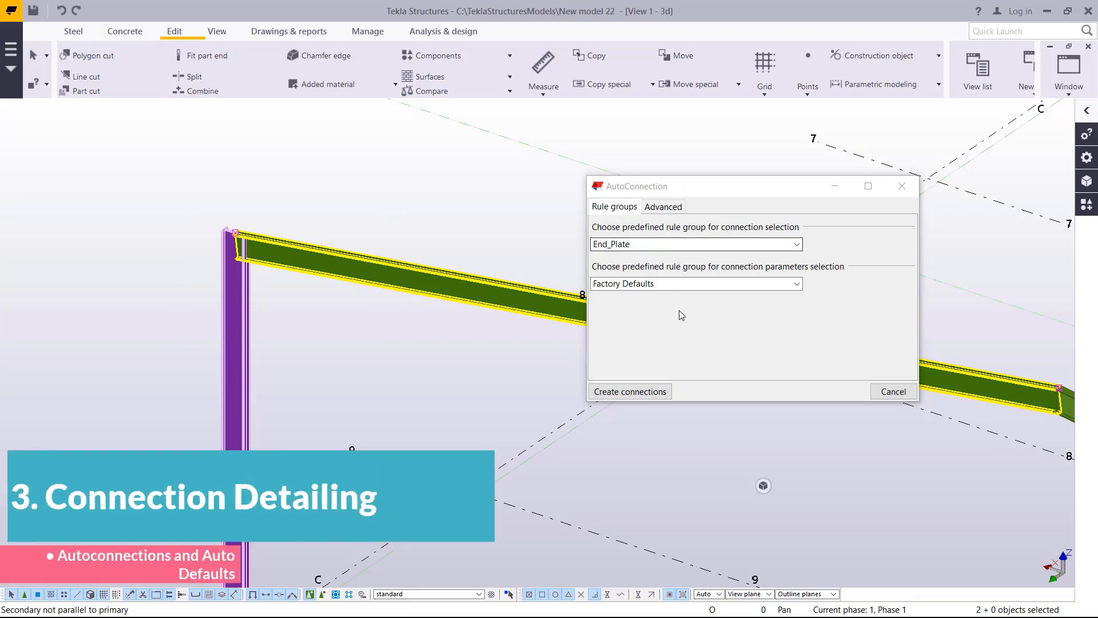
Step: Create the connections, cancel the AutoConnection dialog, and redraw the view
left_click(651, 394)
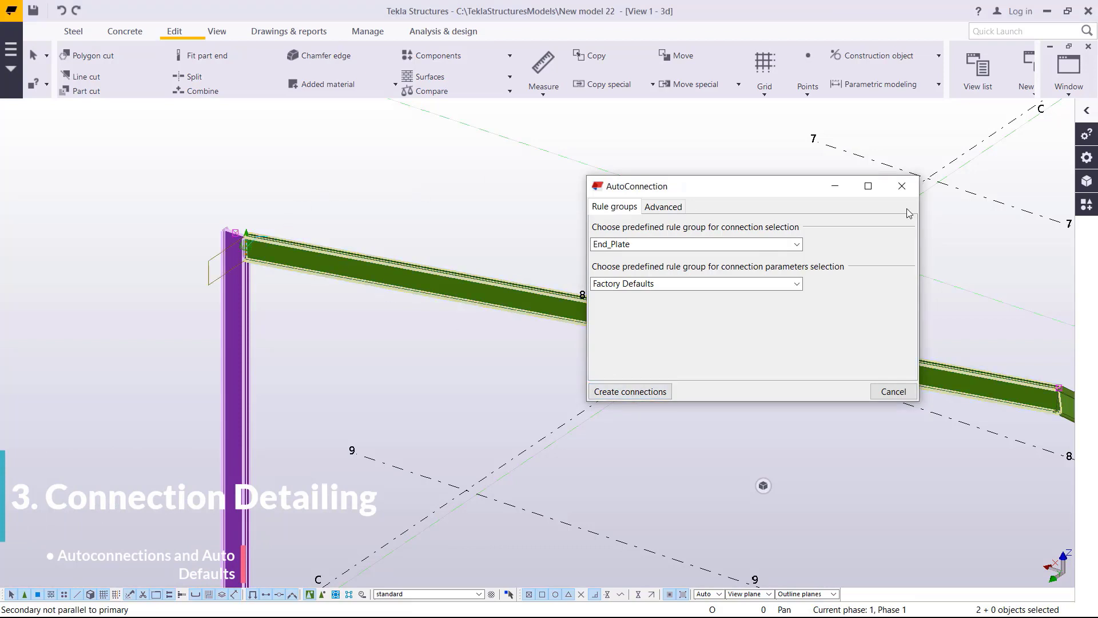
left_click(891, 392)
right_click(433, 167)
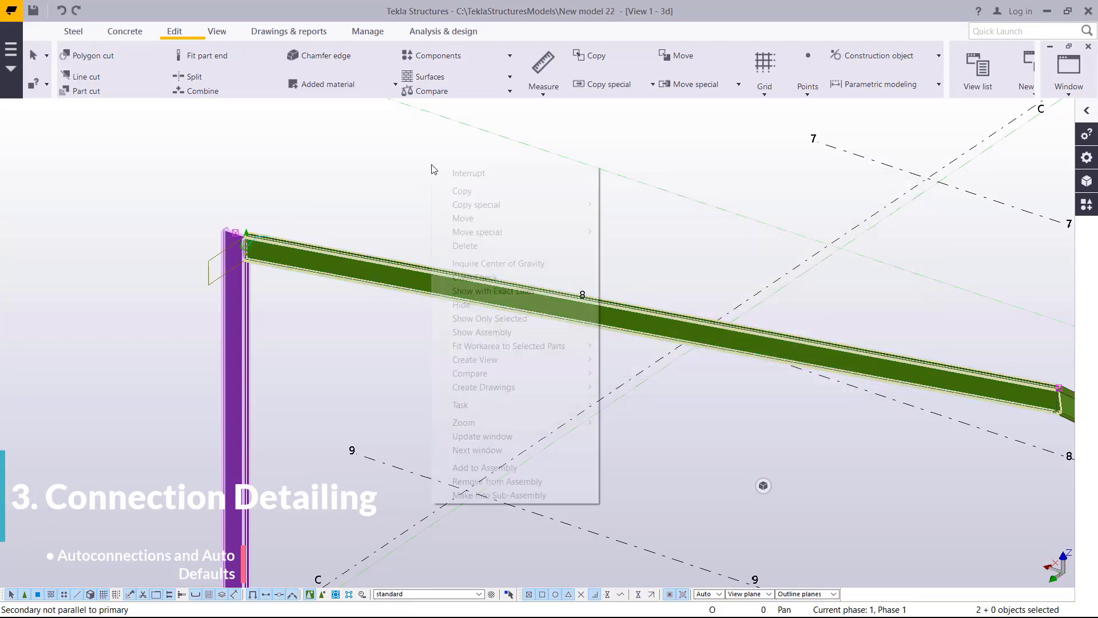
left_click(687, 216)
right_click(676, 220)
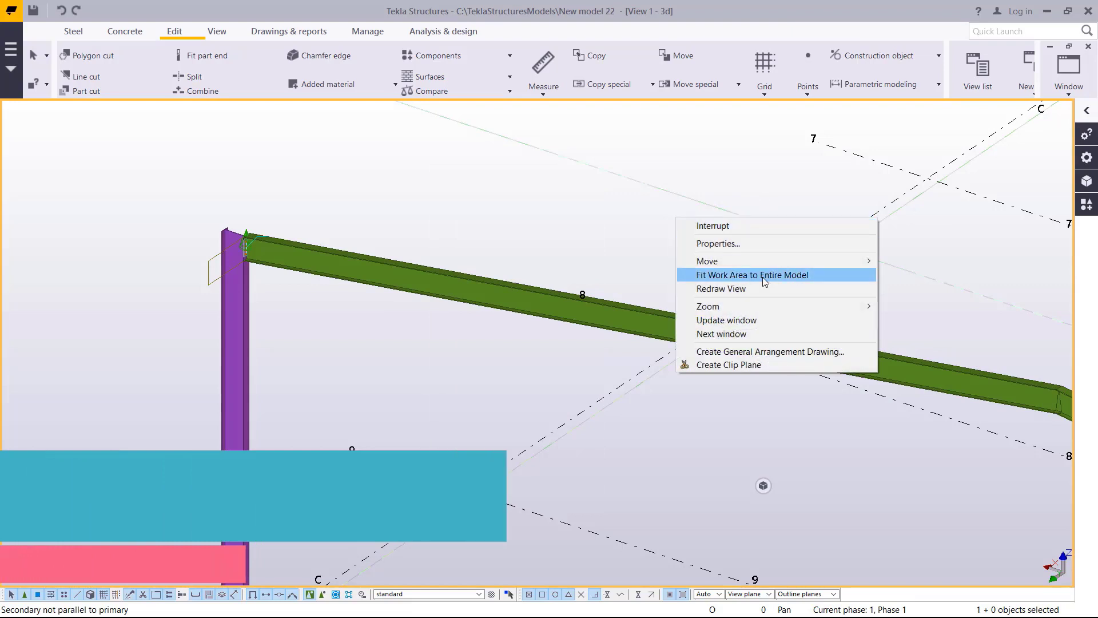
left_click(741, 289)
Step: Zoom in on the end plate joint and reopen the Edit Components list
scroll(265, 253, "up", 5)
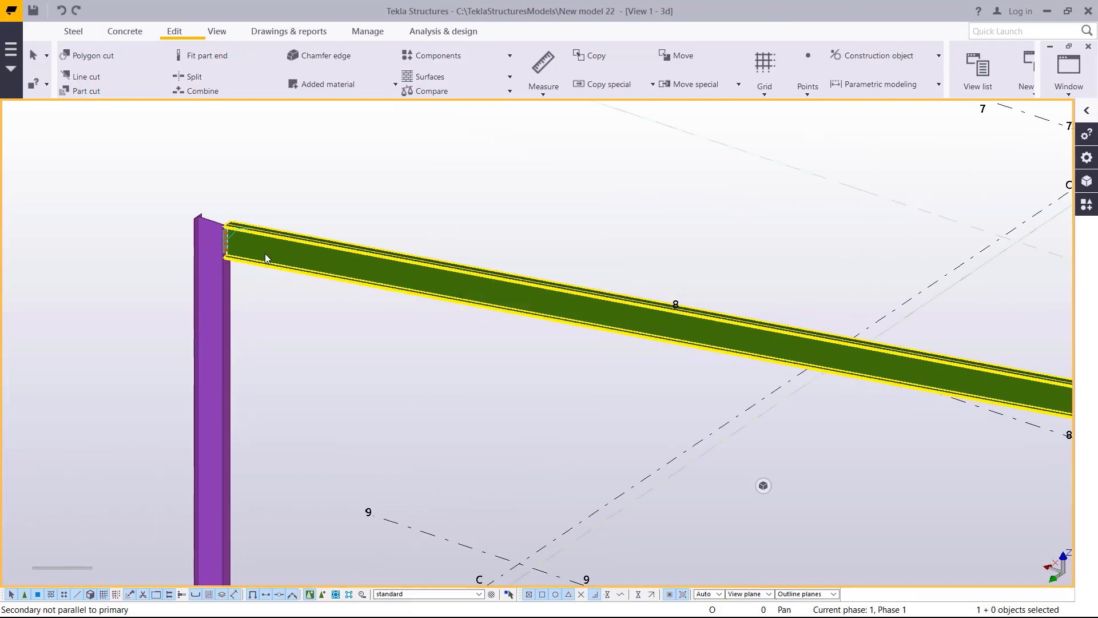
scroll(240, 226, "up", 3)
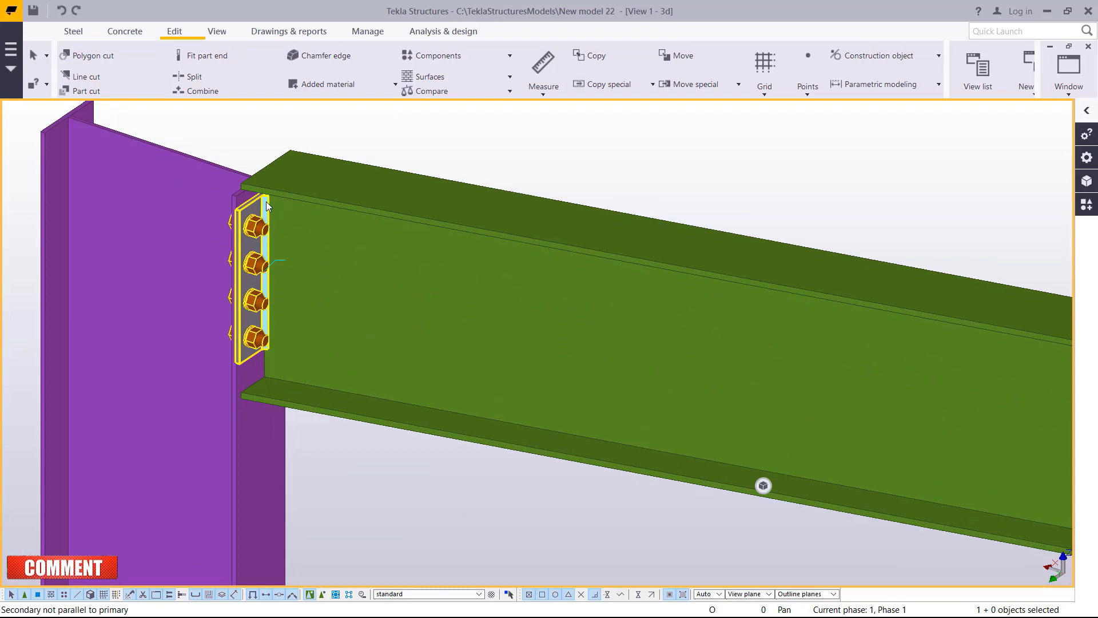
left_click(175, 33)
left_click(509, 56)
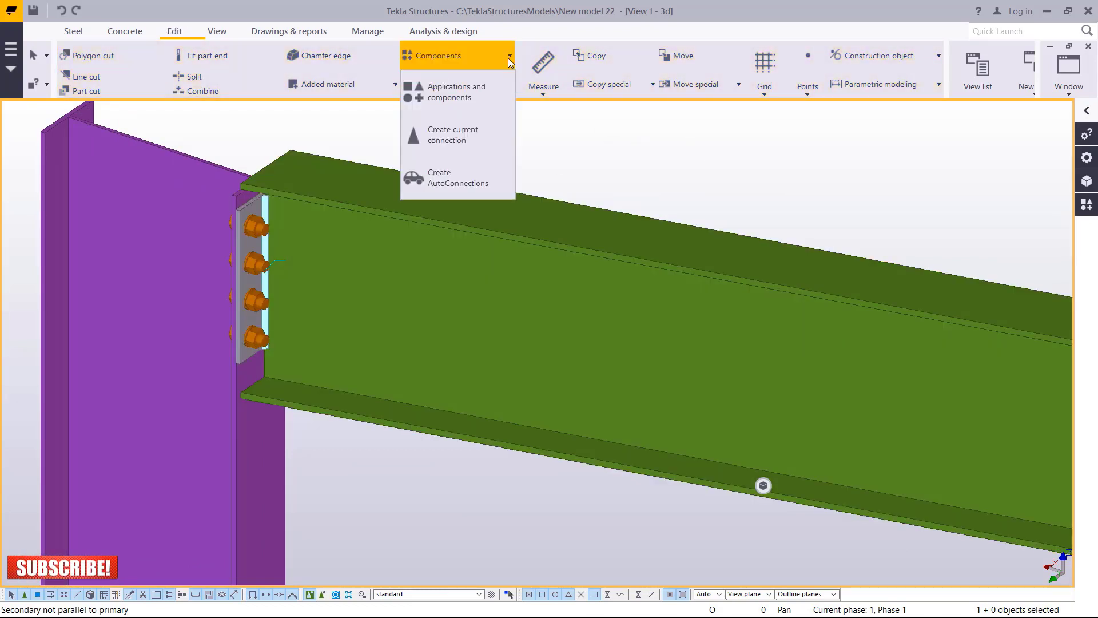